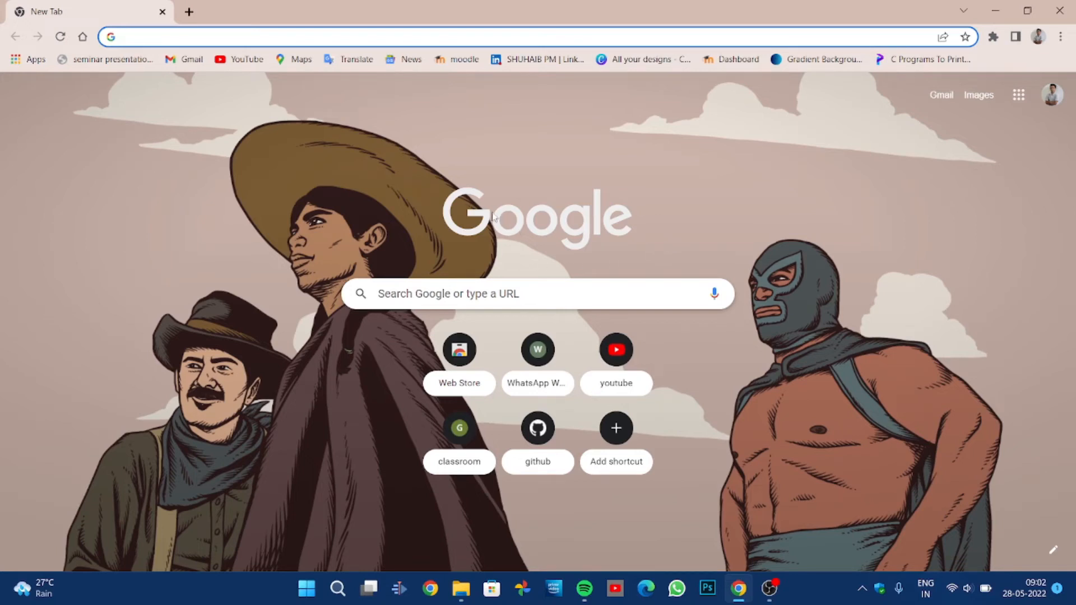
- Search Google for "java jdk" and open Oracle's Java Downloads page from the results
click(426, 296)
text(java jdk)
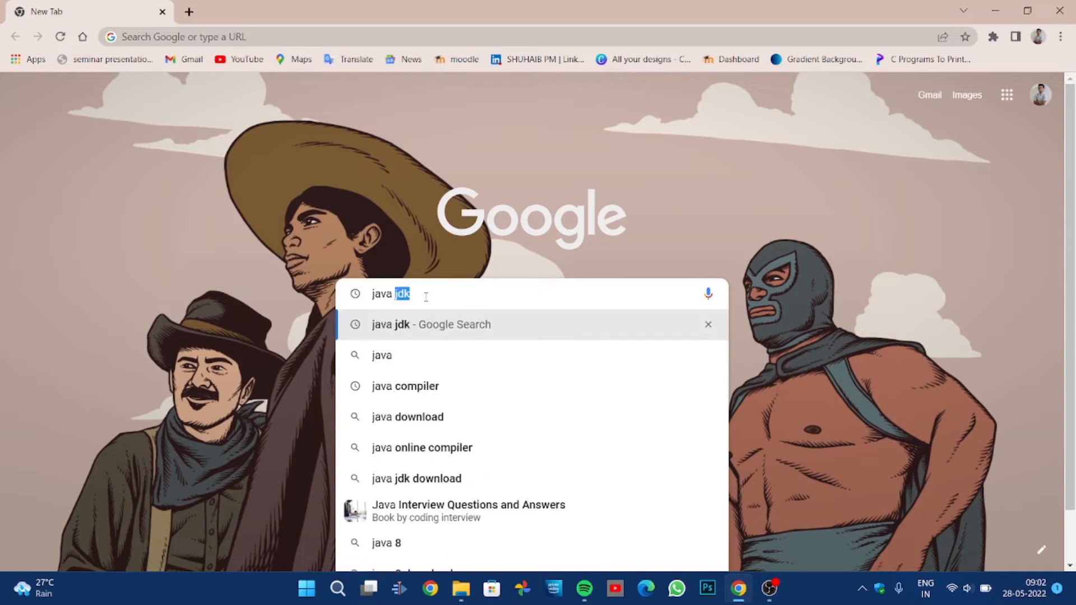
key(Return)
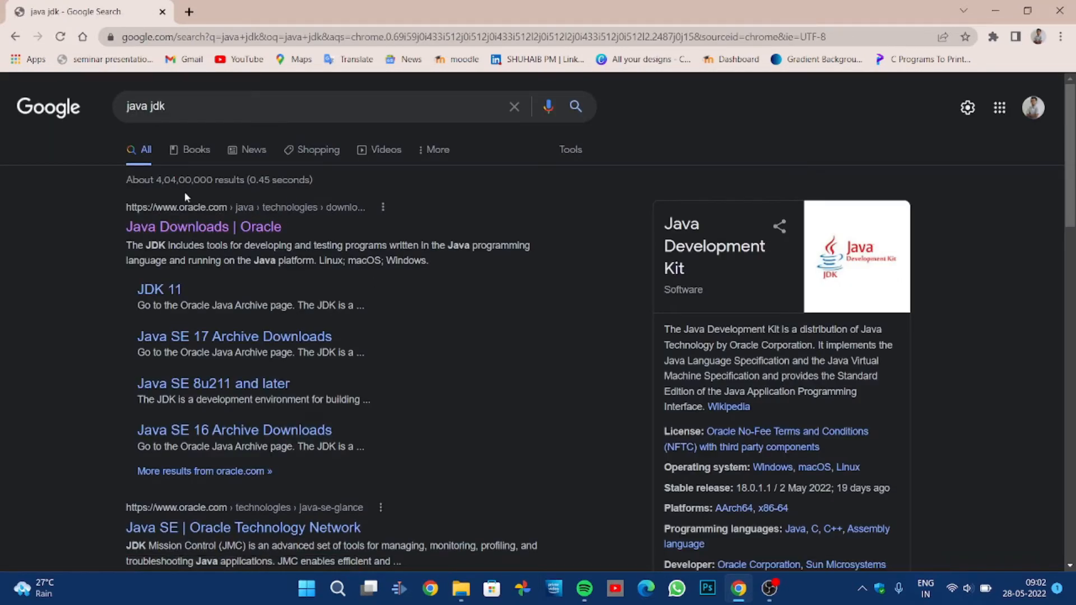
click(182, 230)
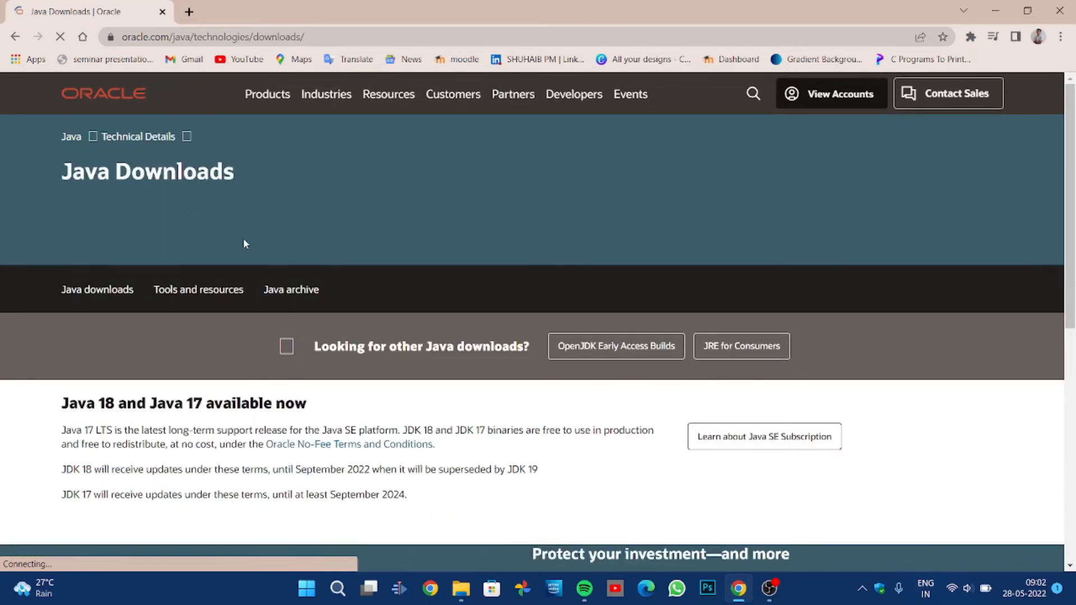
- Download the Windows x64 Installer (jdk-18_windows-x64_bin.exe) for Java 18
scroll(243, 240, down, 5)
scroll(245, 243, down, 3)
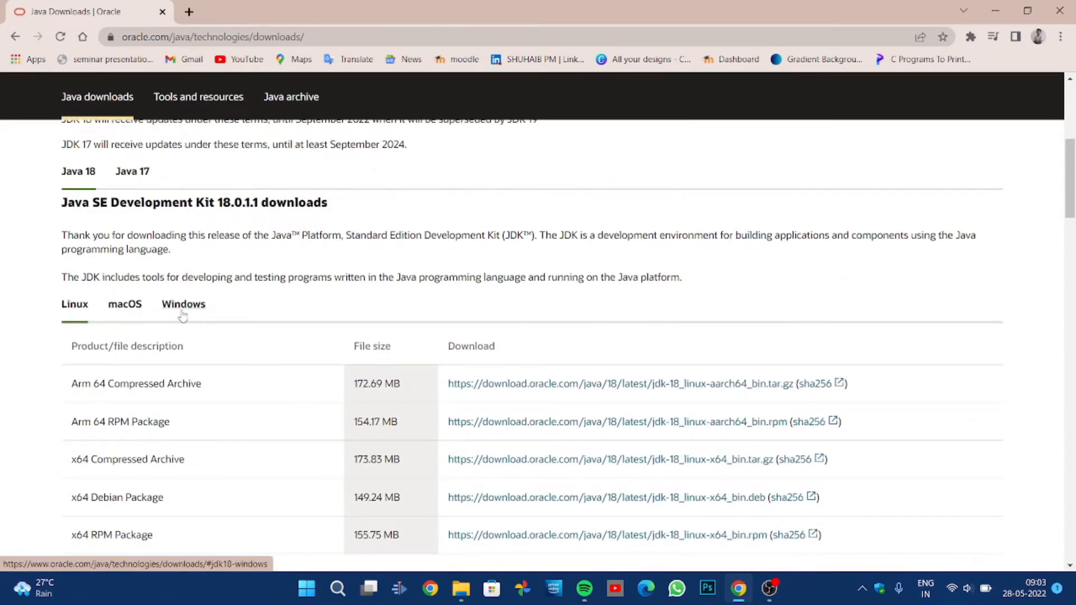
scroll(183, 308, down, 2)
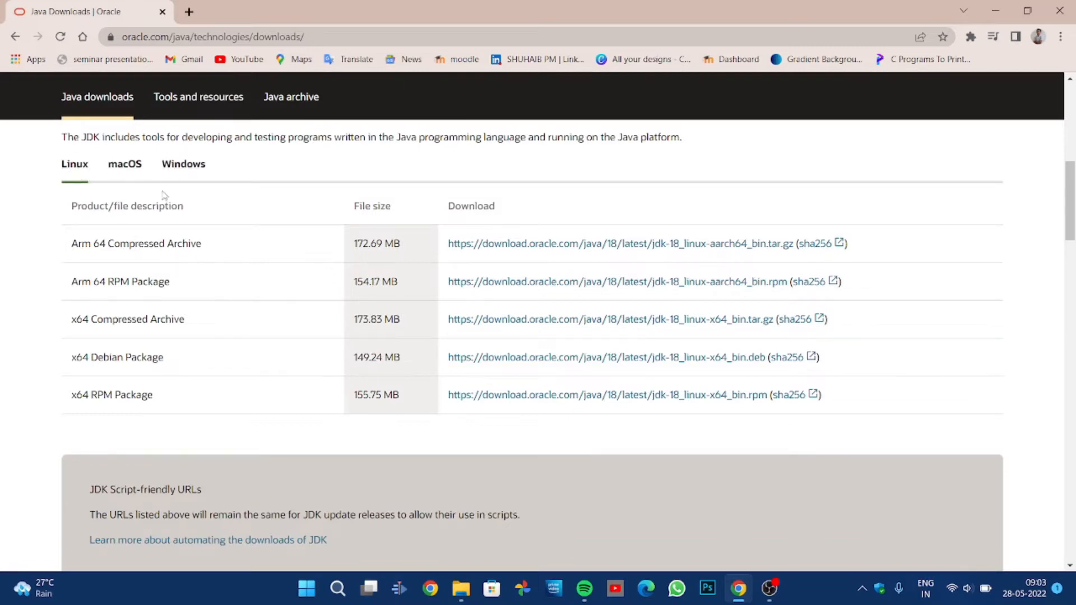
click(187, 167)
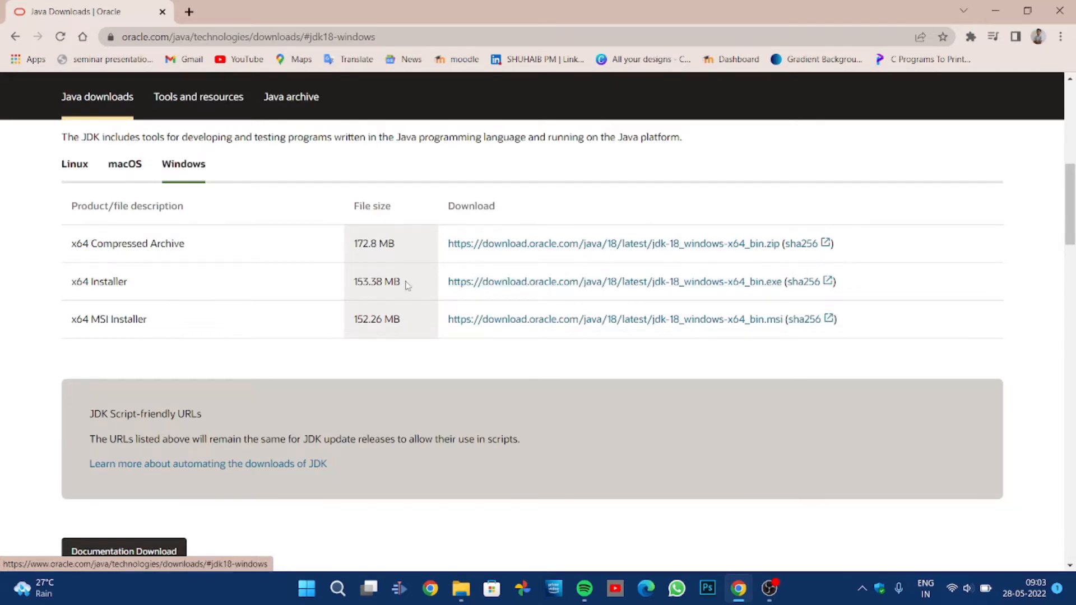
drag(400, 283, 357, 282)
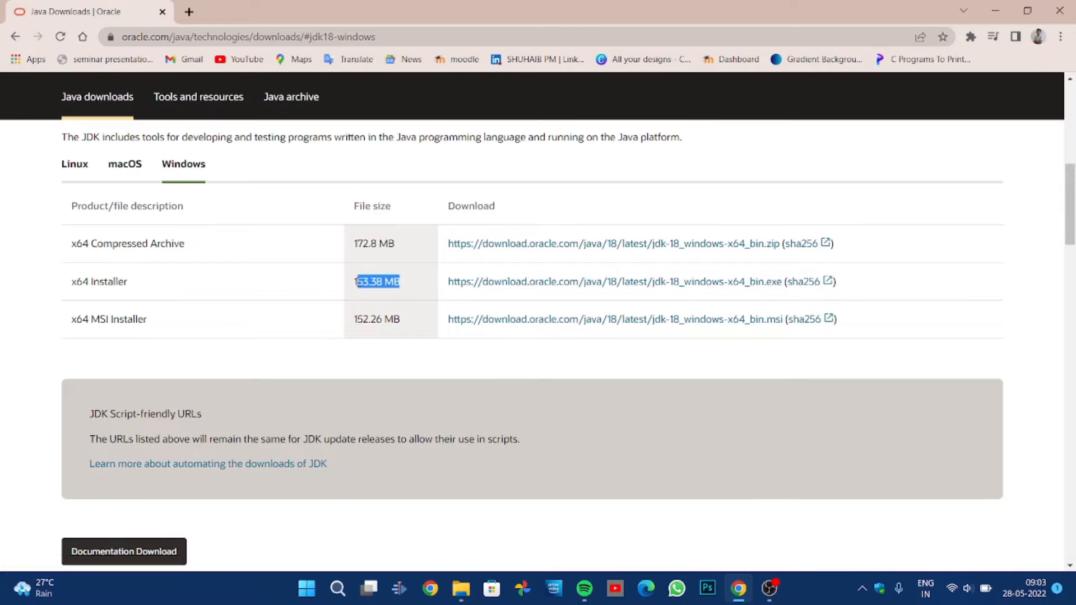
click(571, 284)
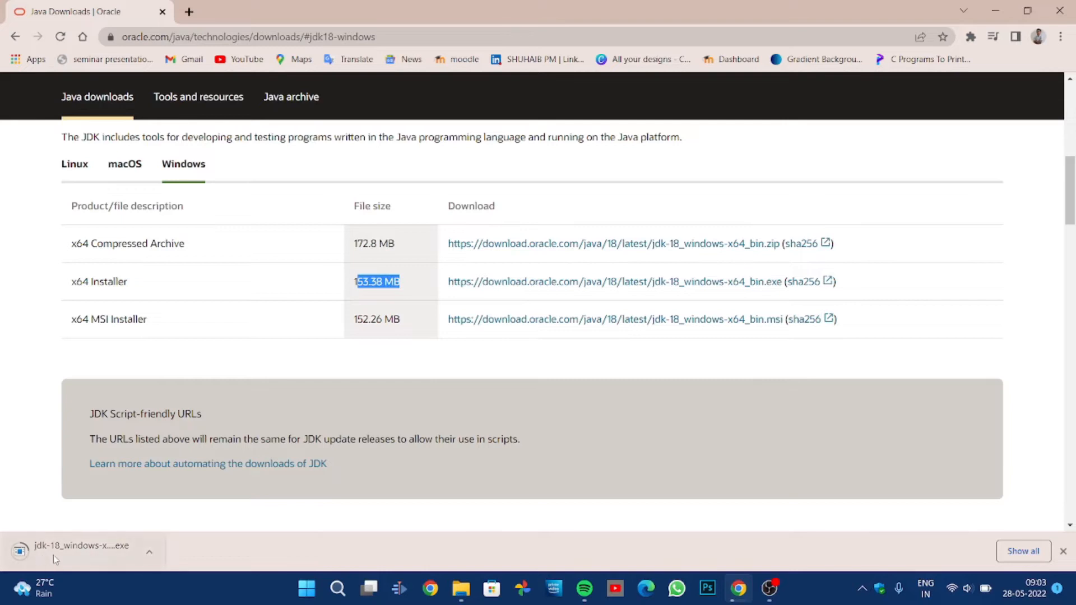
click(334, 279)
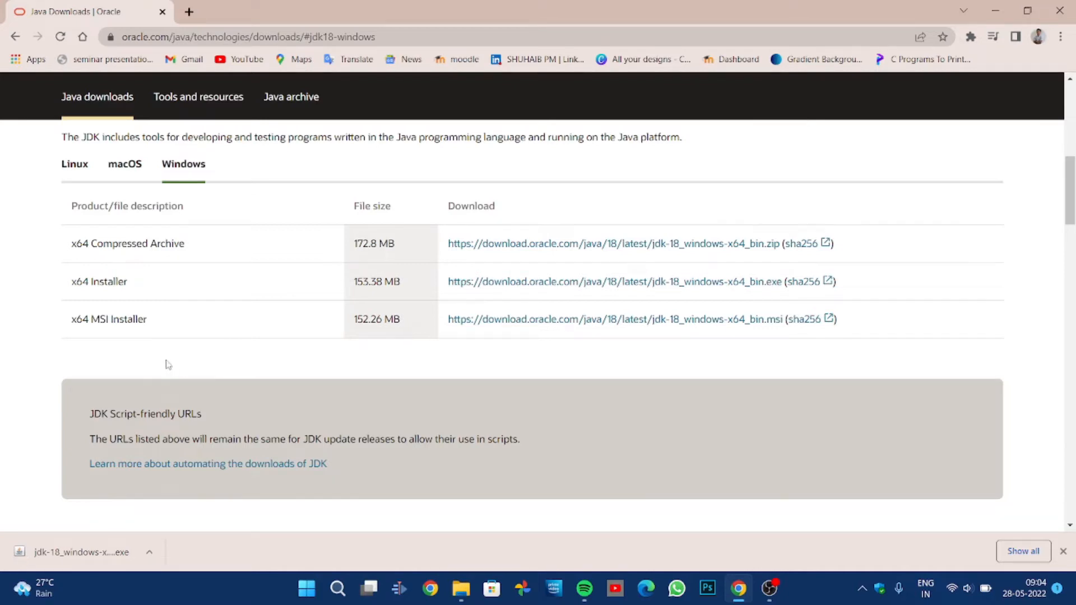
- Run the downloaded JDK installer, install into the default destination folder, and close the setup wizard
click(72, 556)
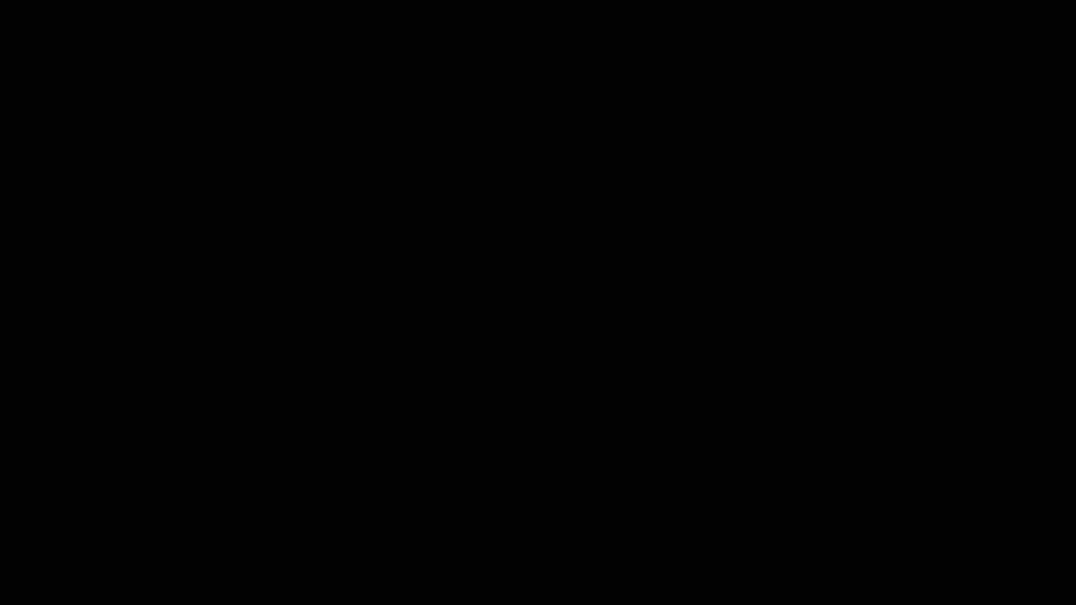
click(487, 421)
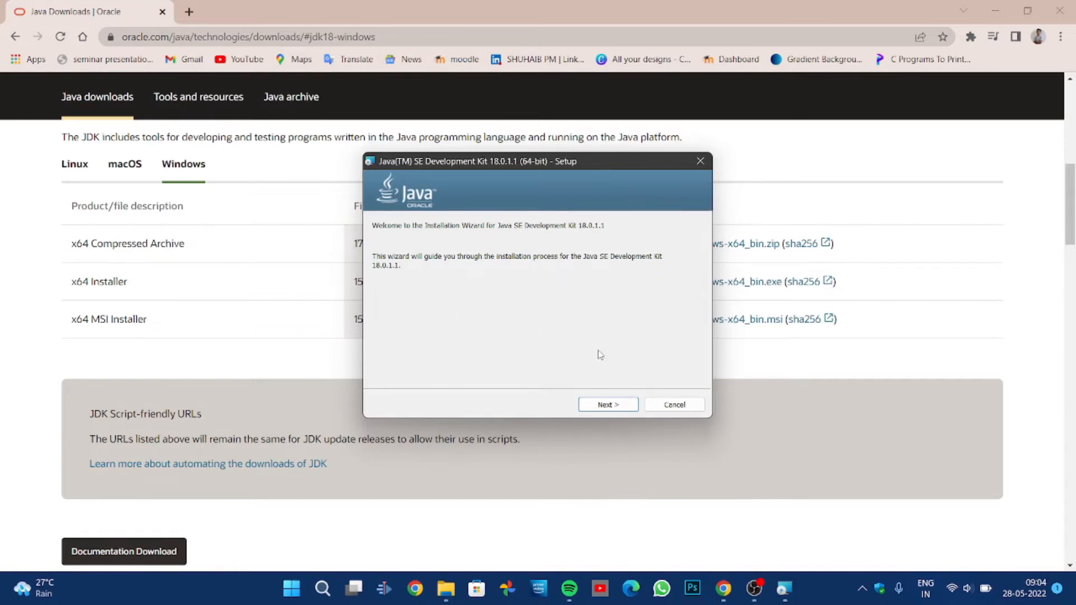
click(607, 405)
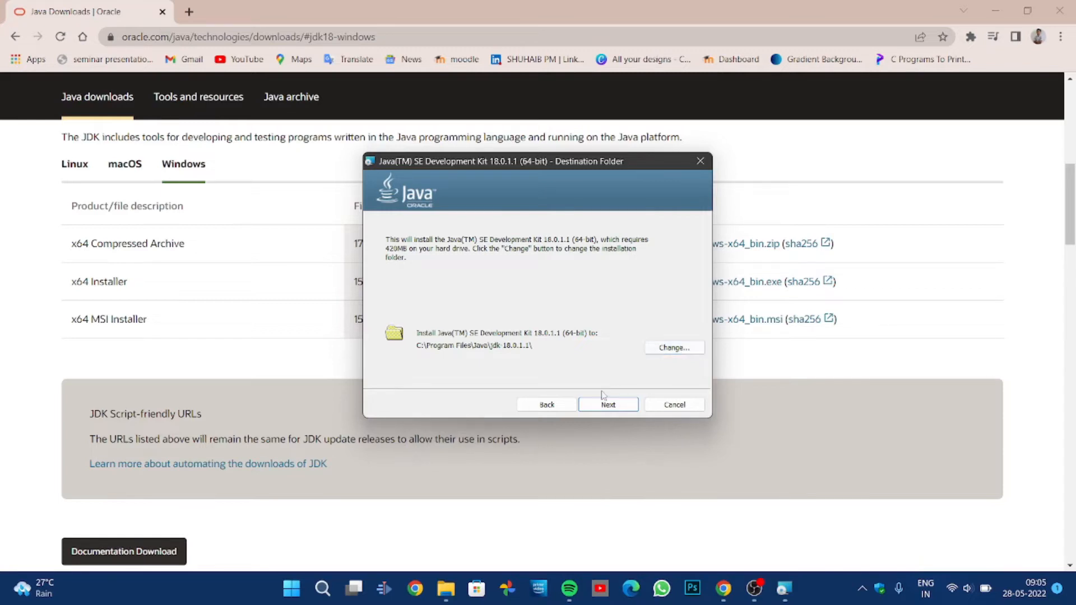
click(616, 409)
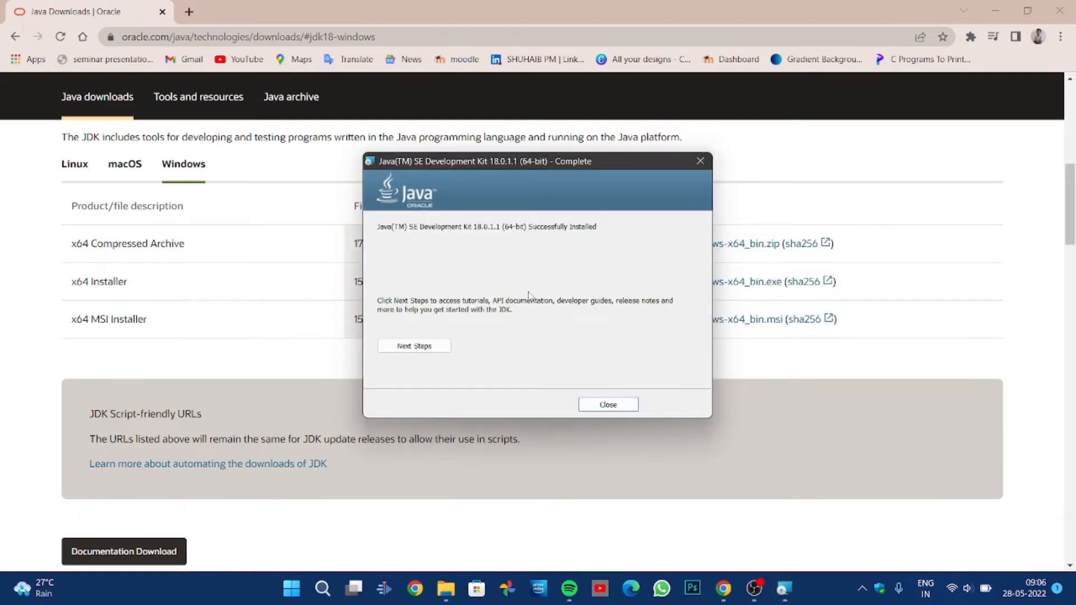
click(614, 409)
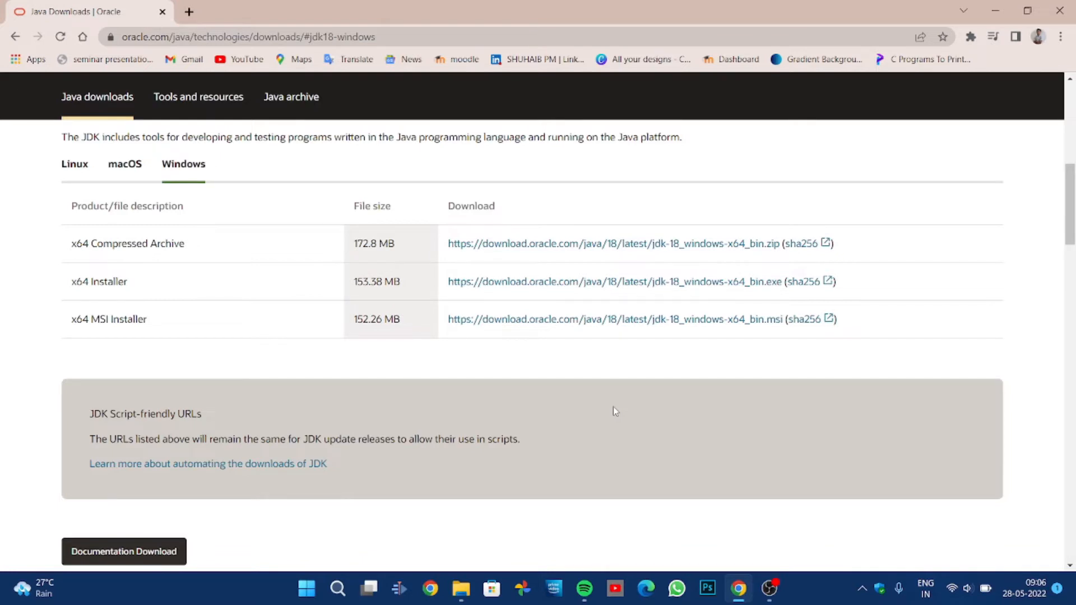
- Switch to File Explorer and open the folder C:\Program Files\Java\jdk-18.0.1.1\bin
click(469, 597)
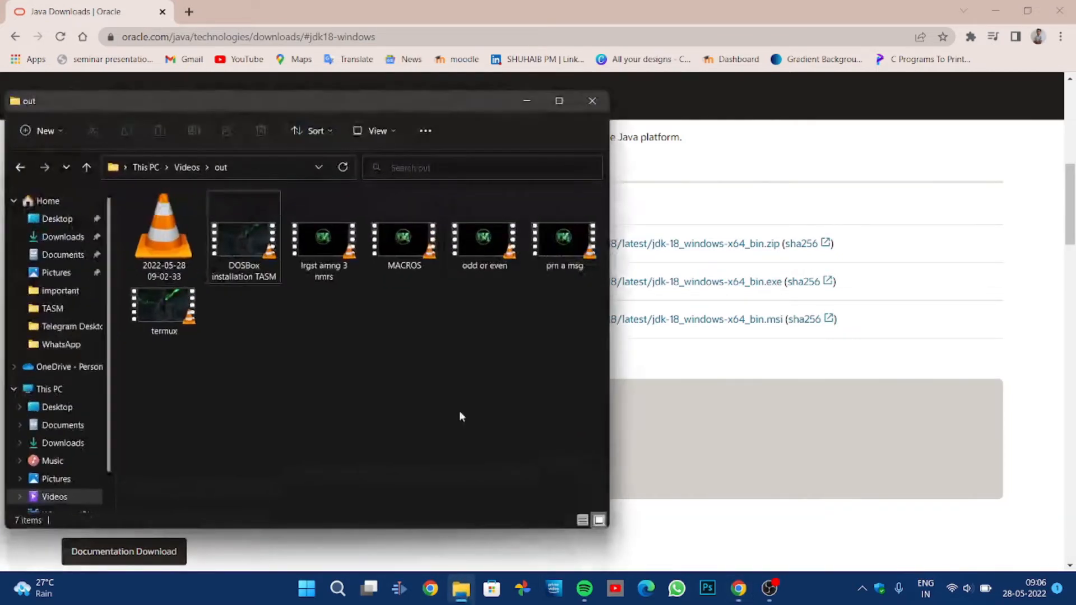
scroll(96, 363, down, 1)
click(66, 475)
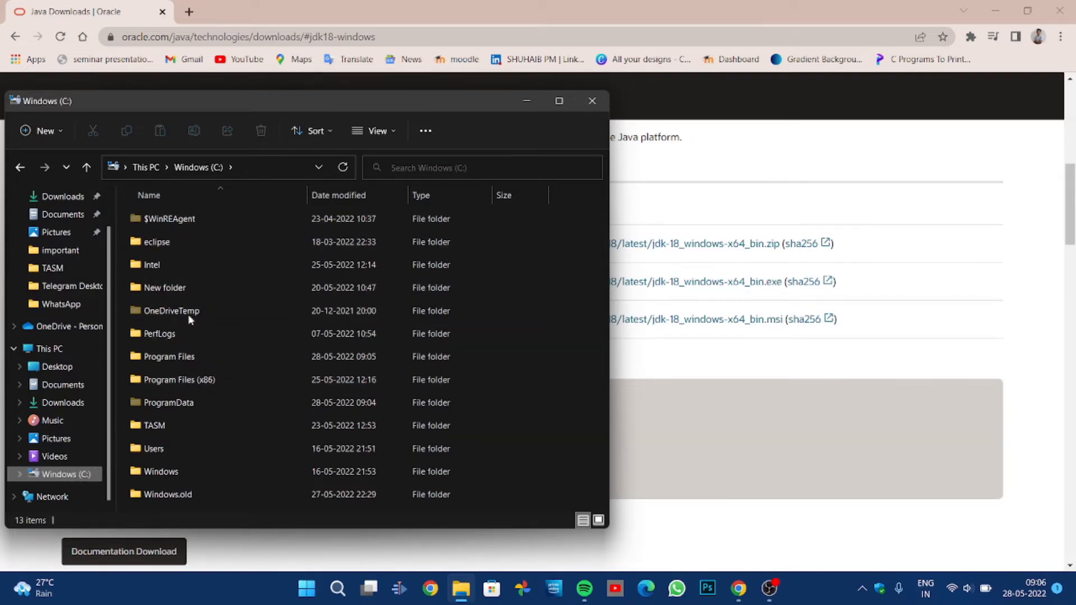
click(188, 358)
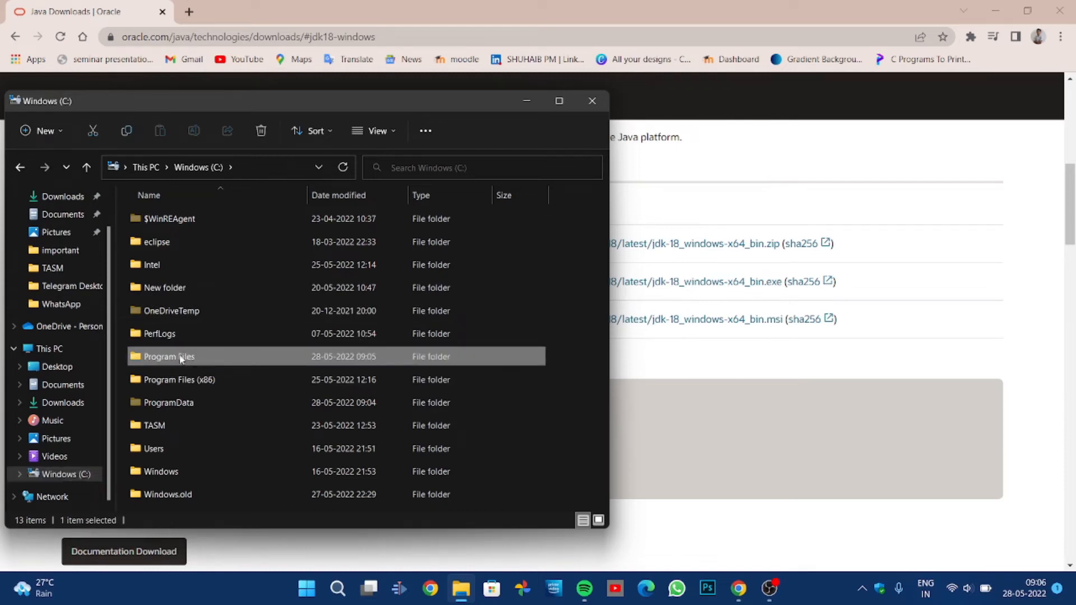
double_click(188, 358)
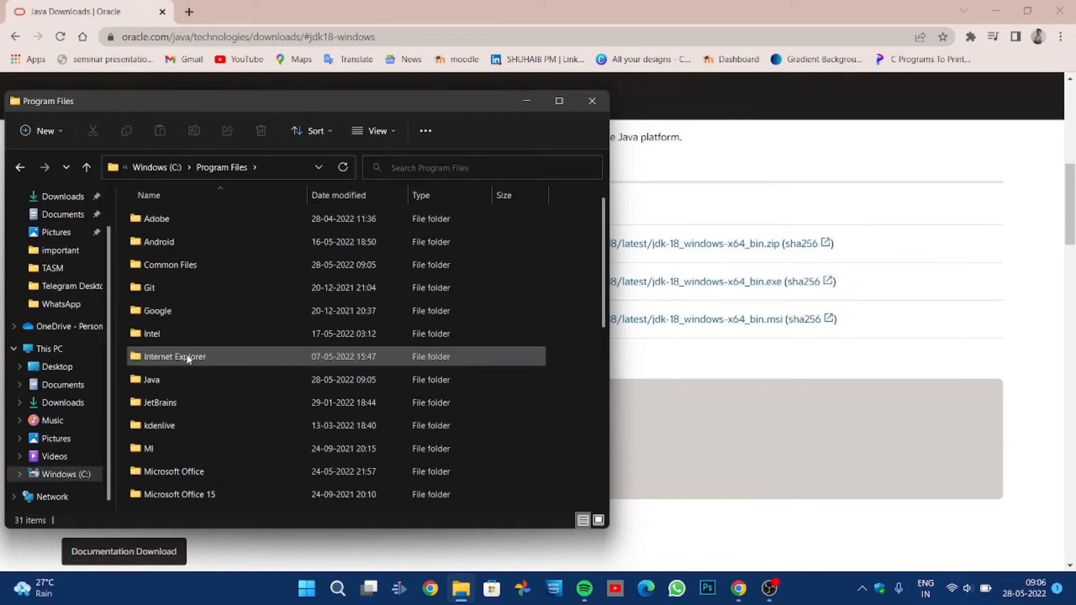
click(164, 385)
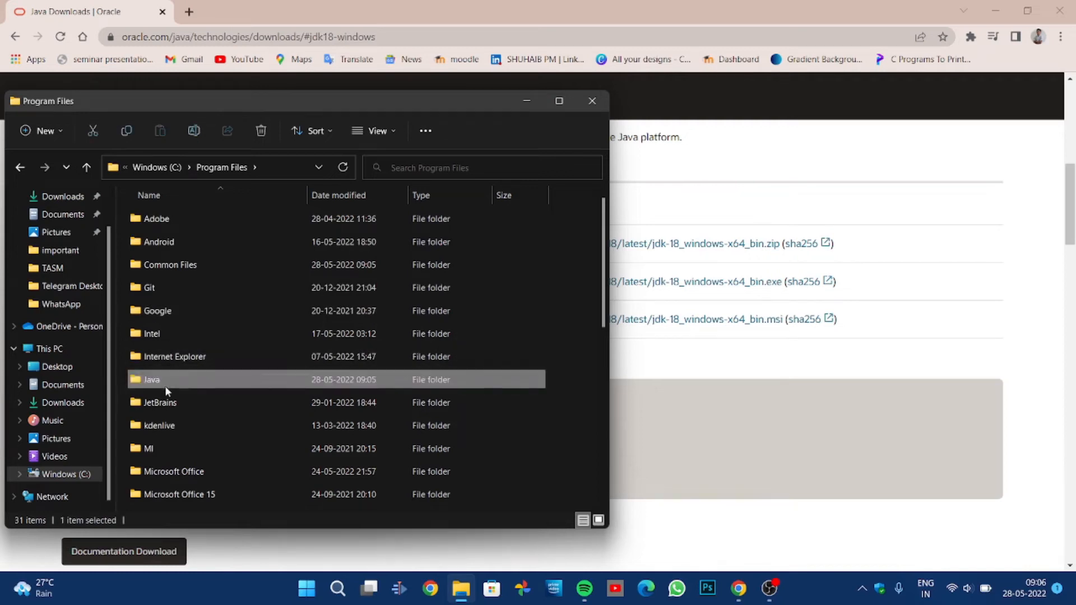
double_click(200, 383)
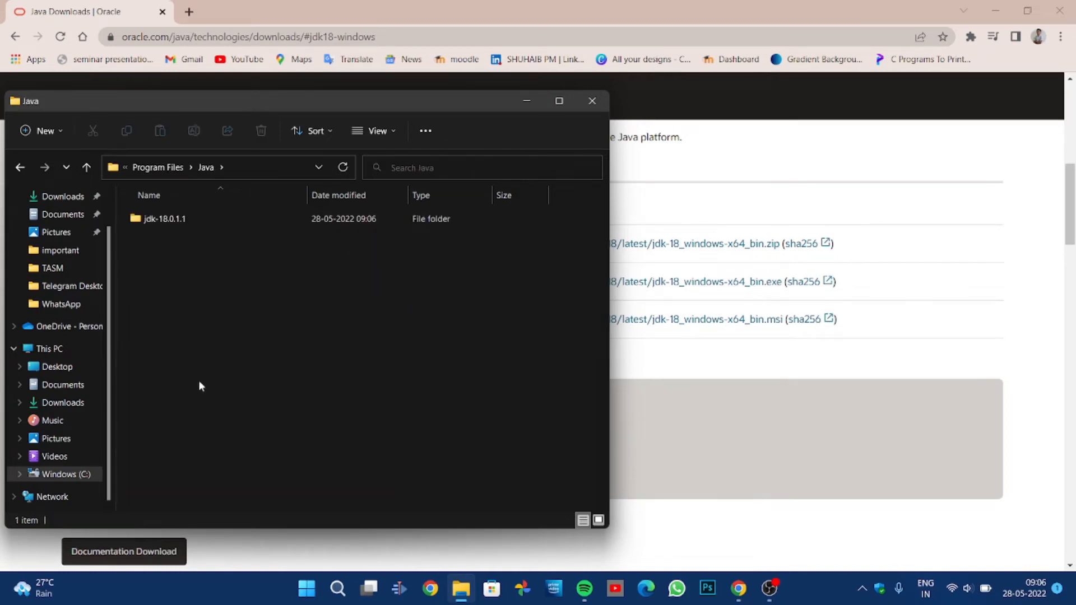
double_click(171, 221)
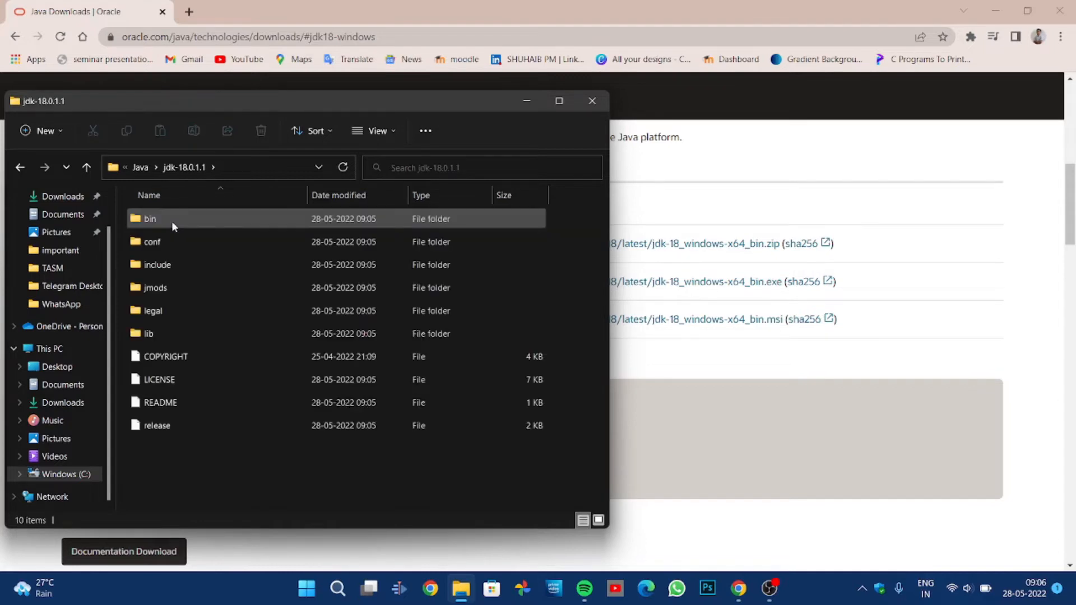
click(159, 225)
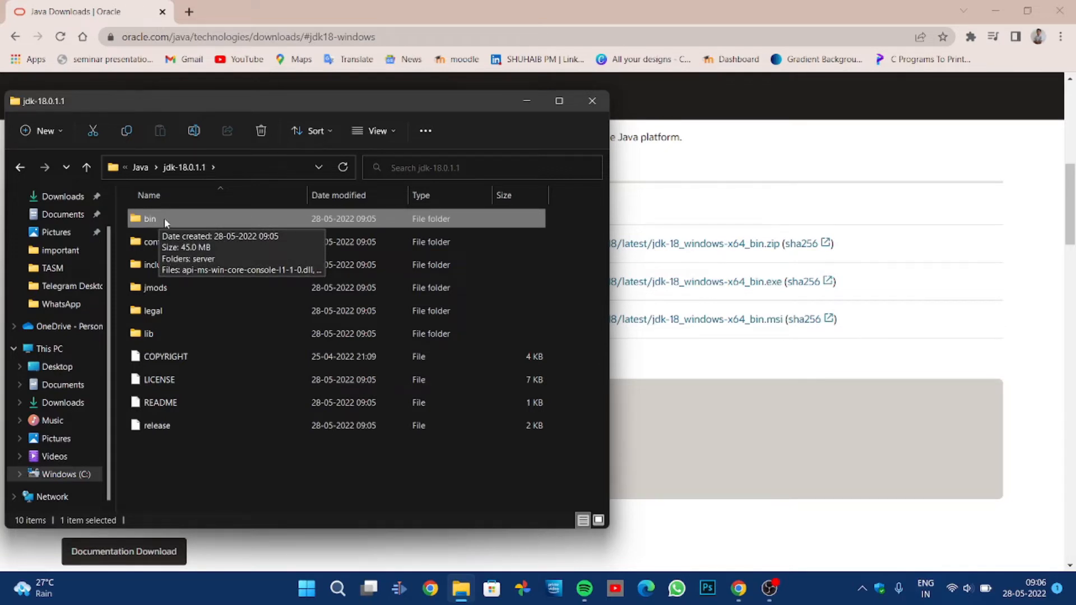
double_click(170, 216)
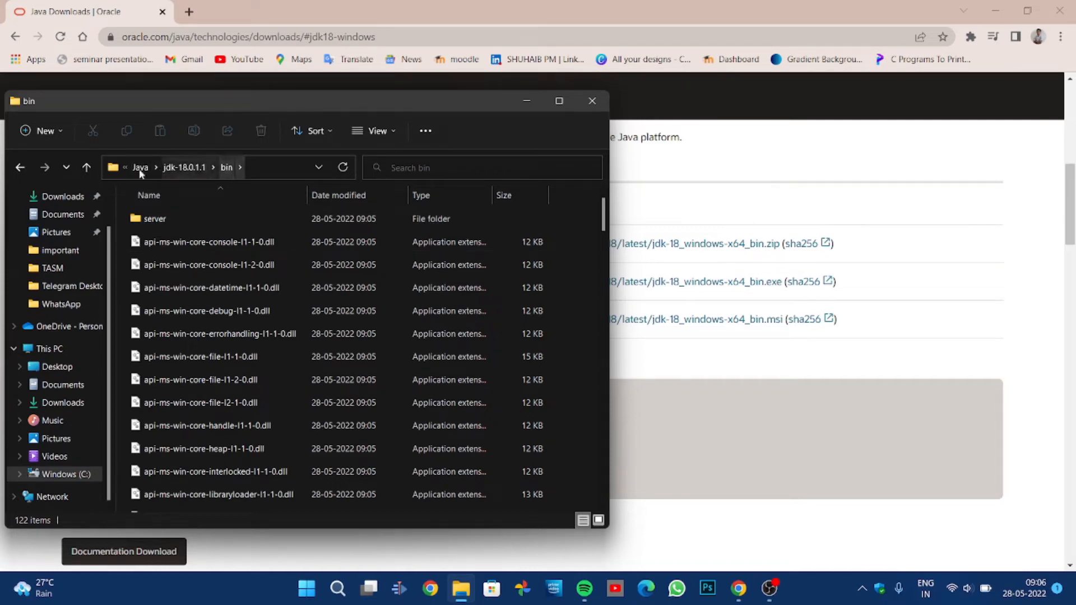
- Copy the full path of the JDK bin folder, C:\Program Files\Java\jdk-18.0.1.1\bin
click(264, 168)
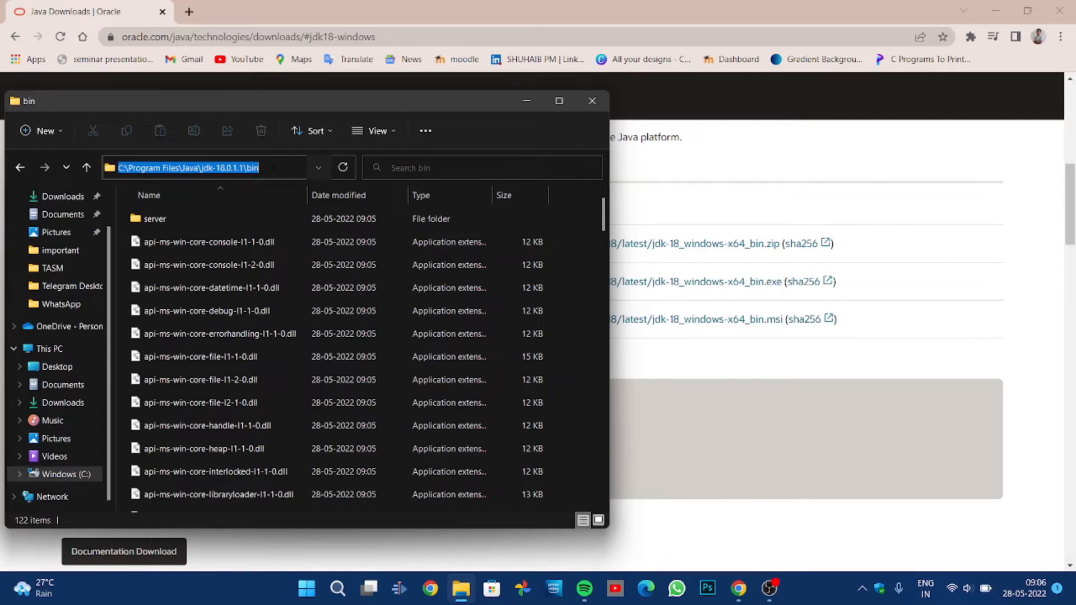
right_click(273, 167)
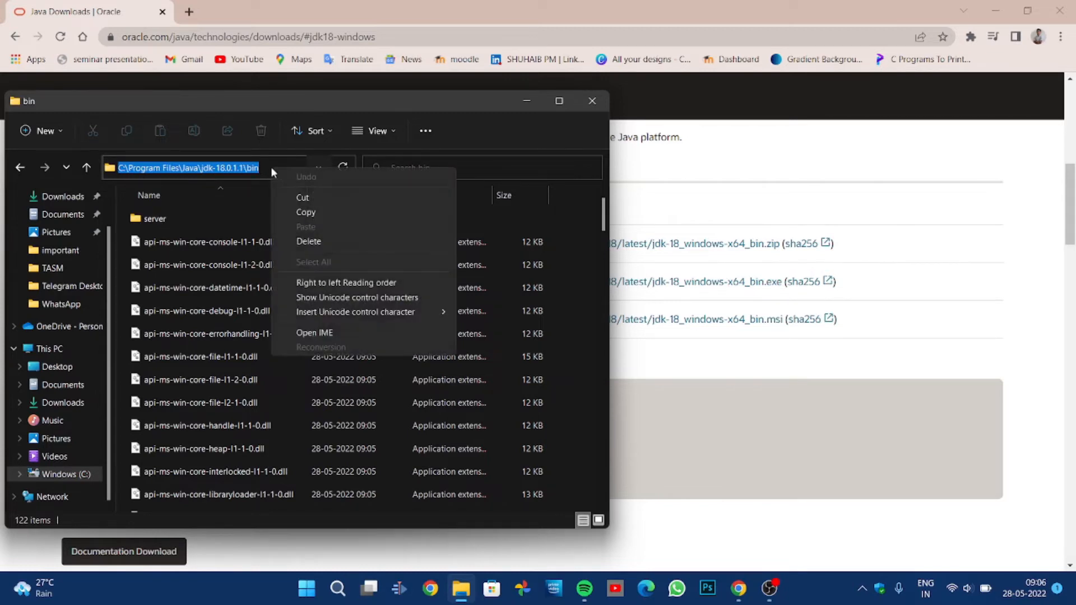
click(307, 212)
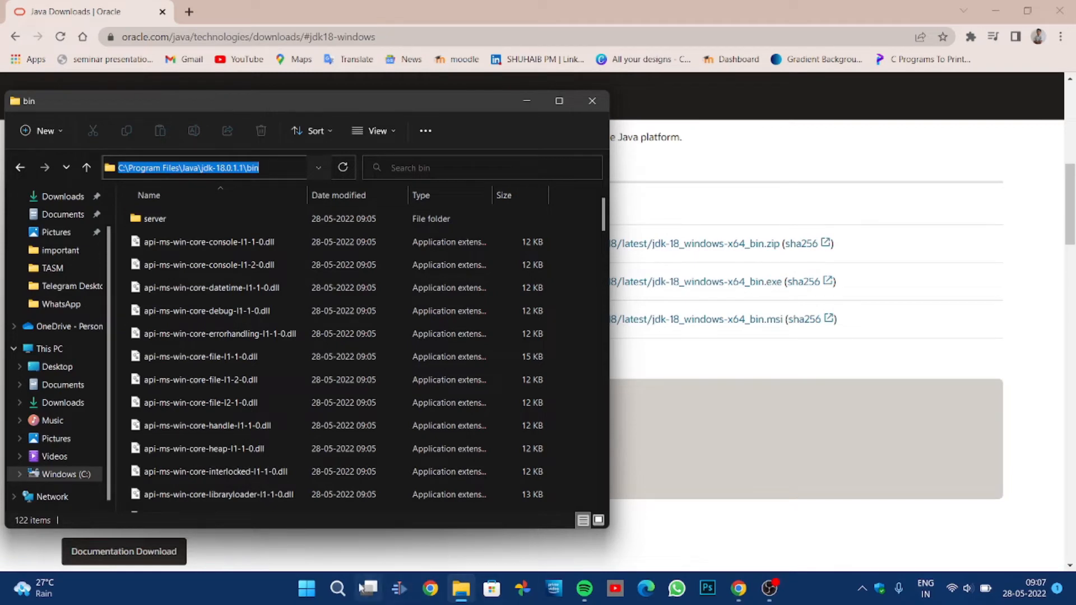
- Search Windows for "envir", open the system environment variables settings, and bring up the Environment Variables dialog
click(334, 593)
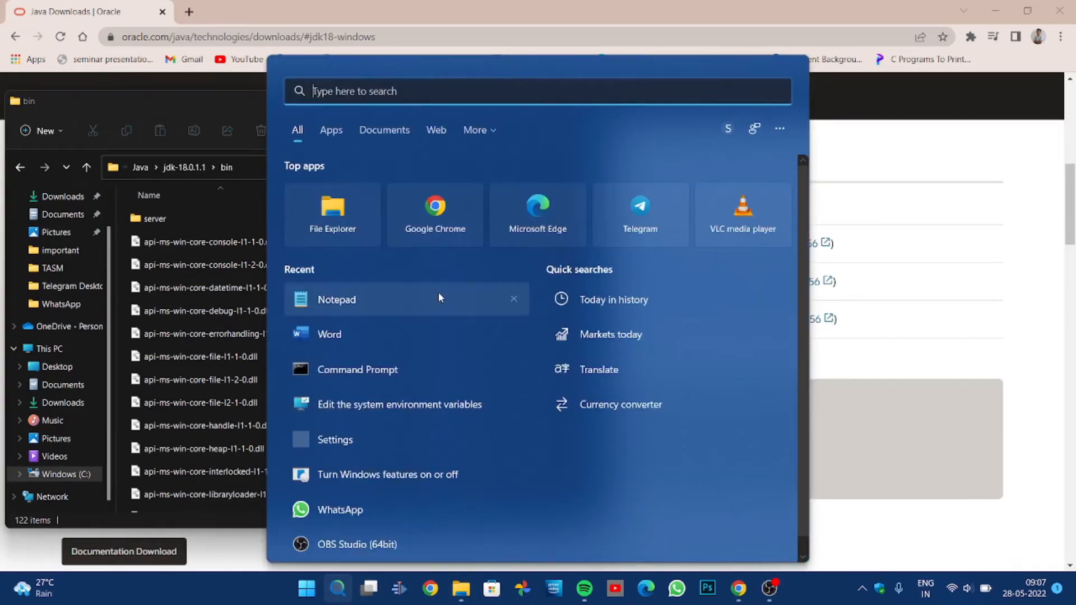
text(envir)
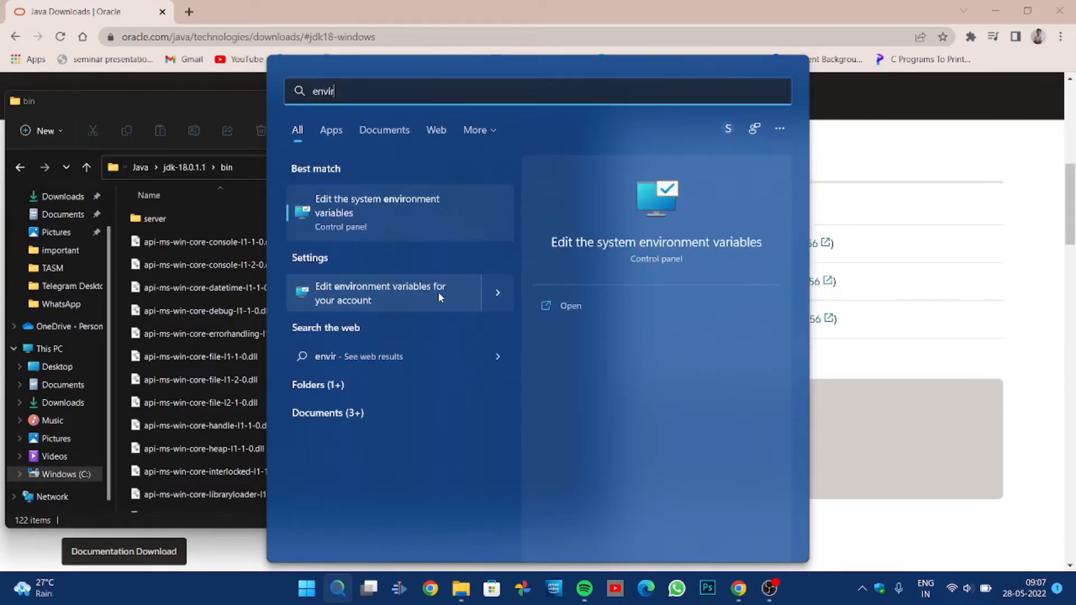
click(363, 217)
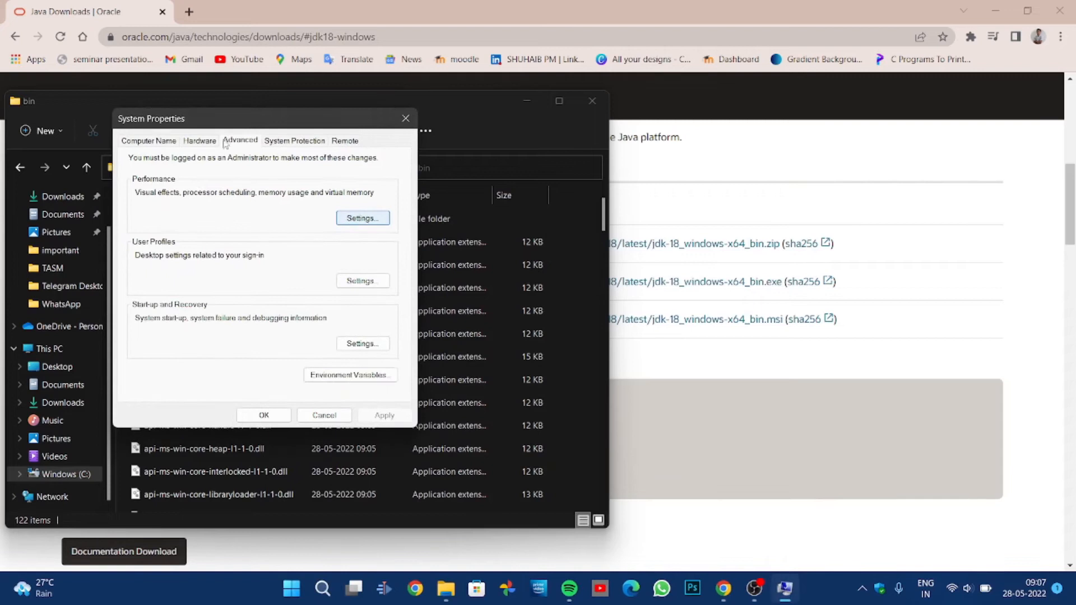
drag(208, 123, 352, 125)
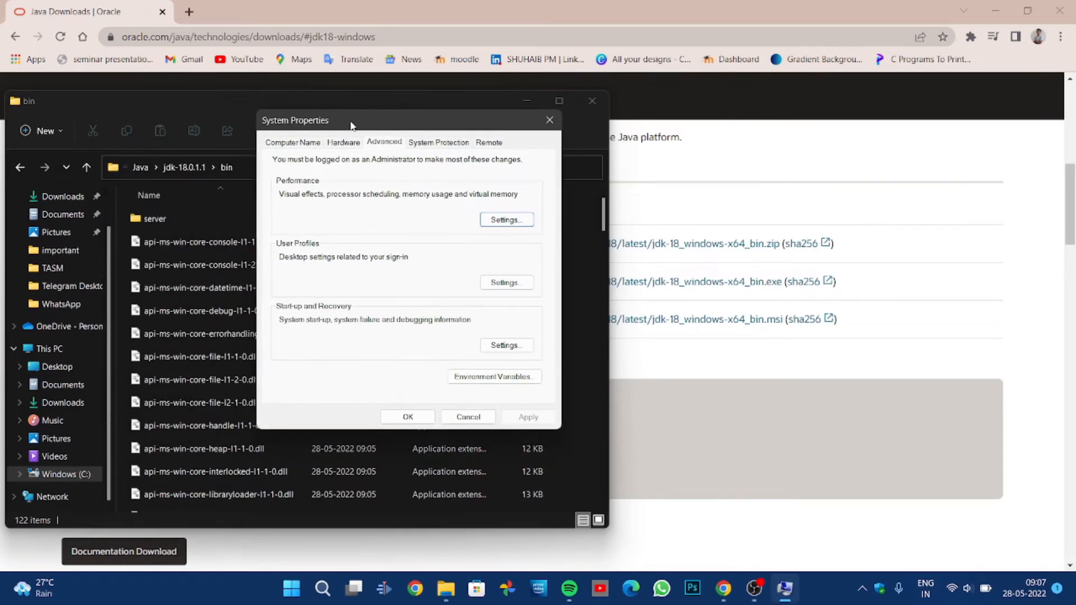
click(486, 377)
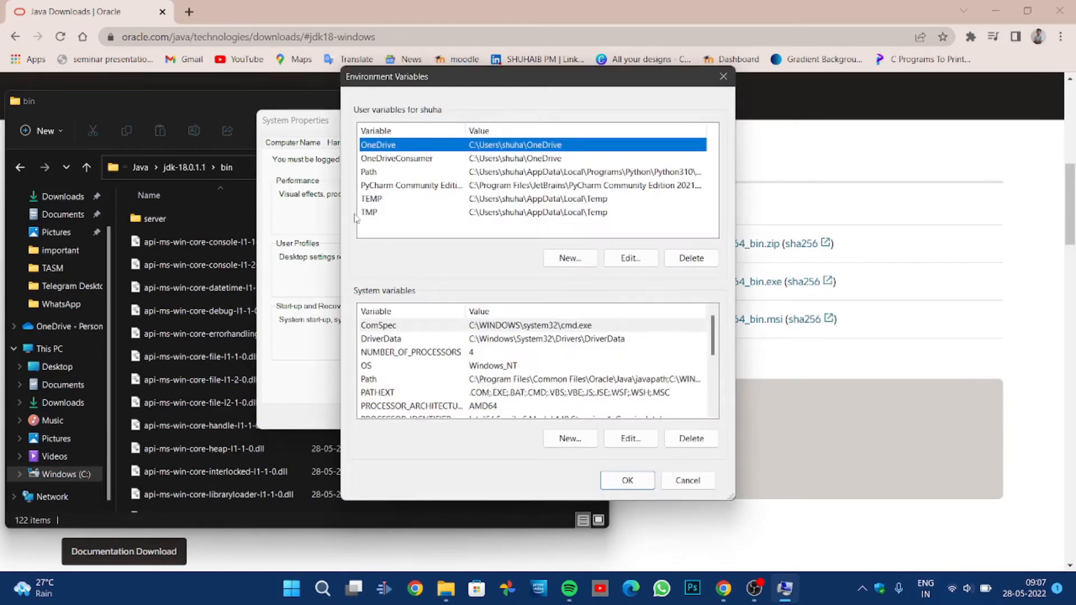
- Add C:\Program Files\Java\jdk-18.0.1.1\bin as a new entry in the user Path variable and confirm all open system settings dialogs
click(392, 172)
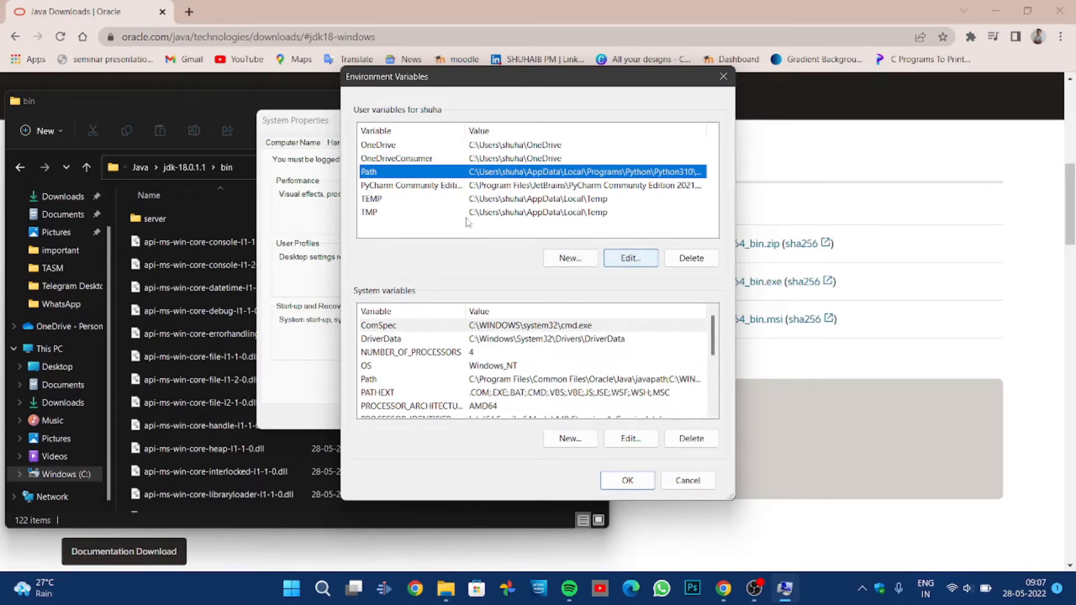
double_click(442, 175)
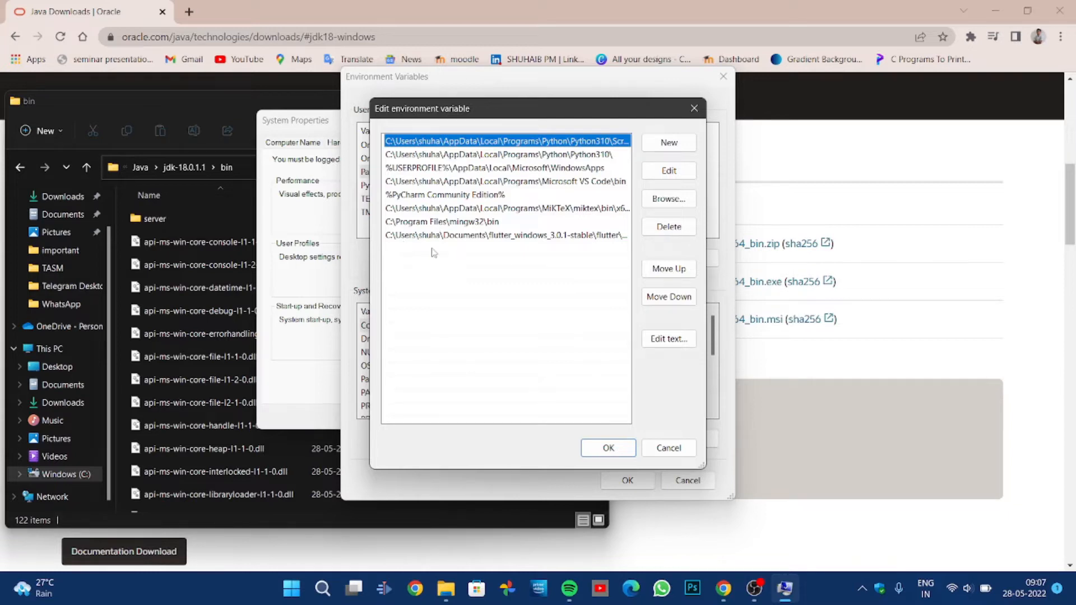
click(665, 144)
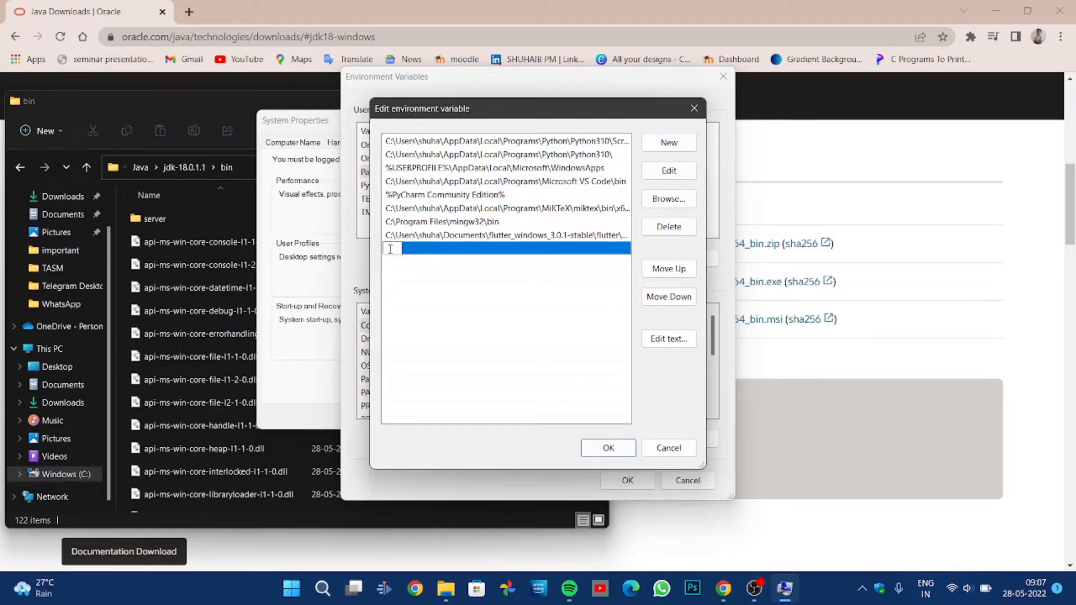
right_click(390, 249)
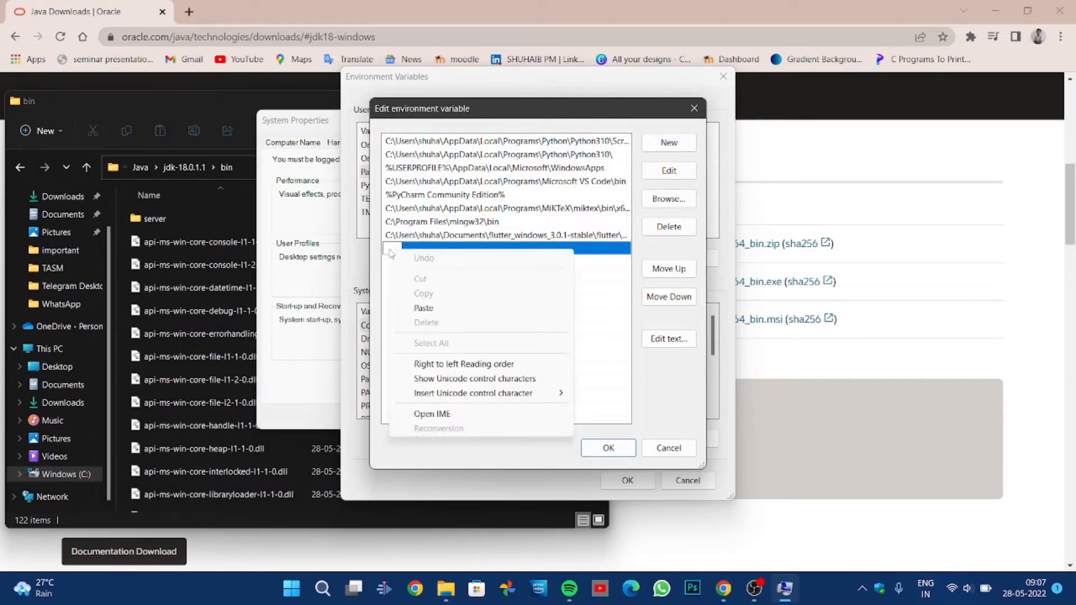
click(430, 308)
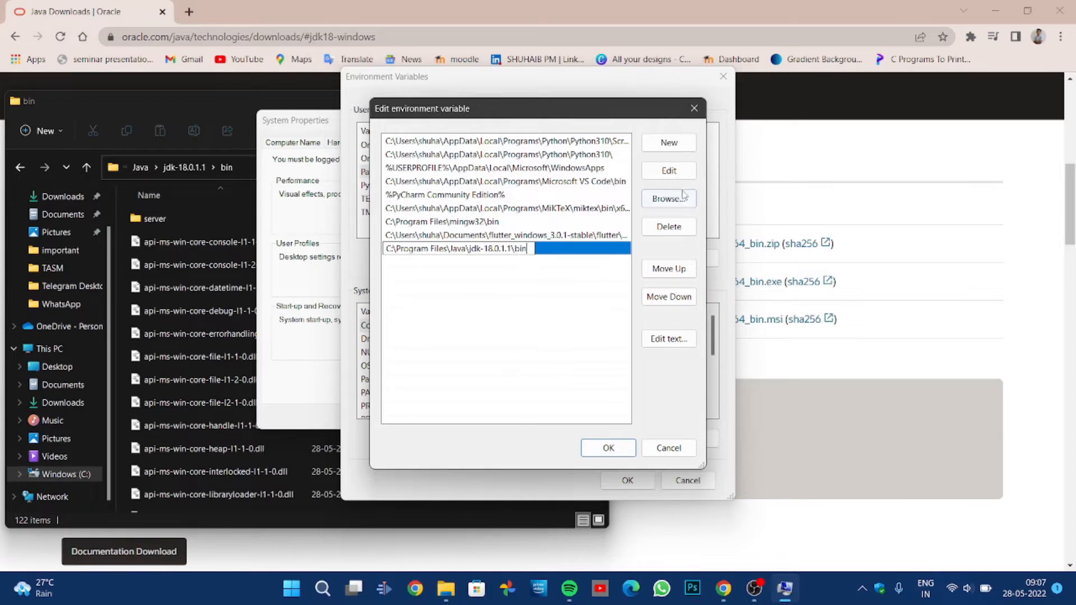
click(608, 448)
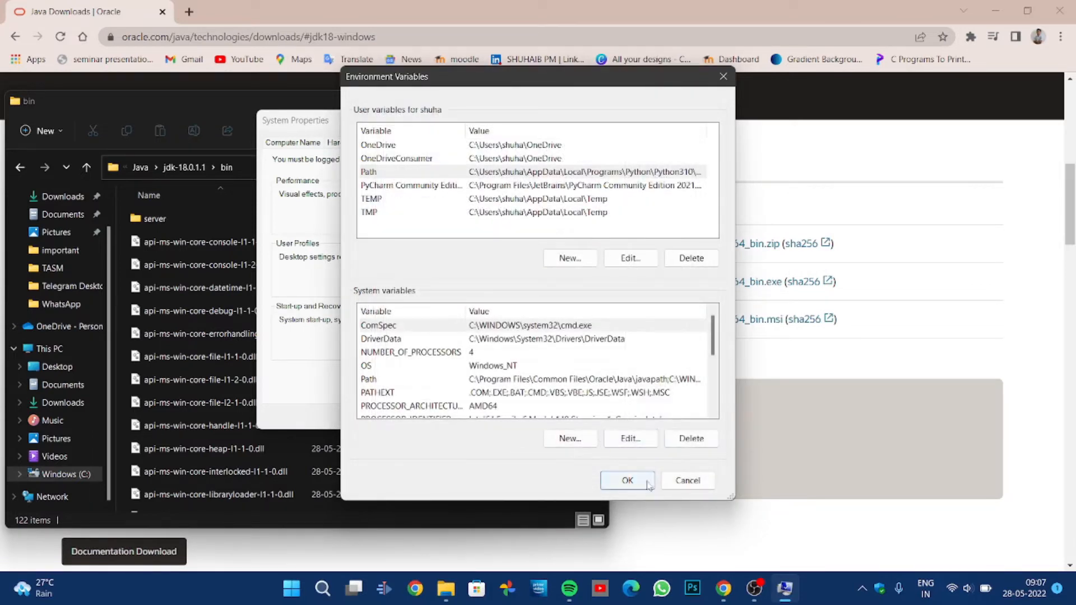
click(629, 482)
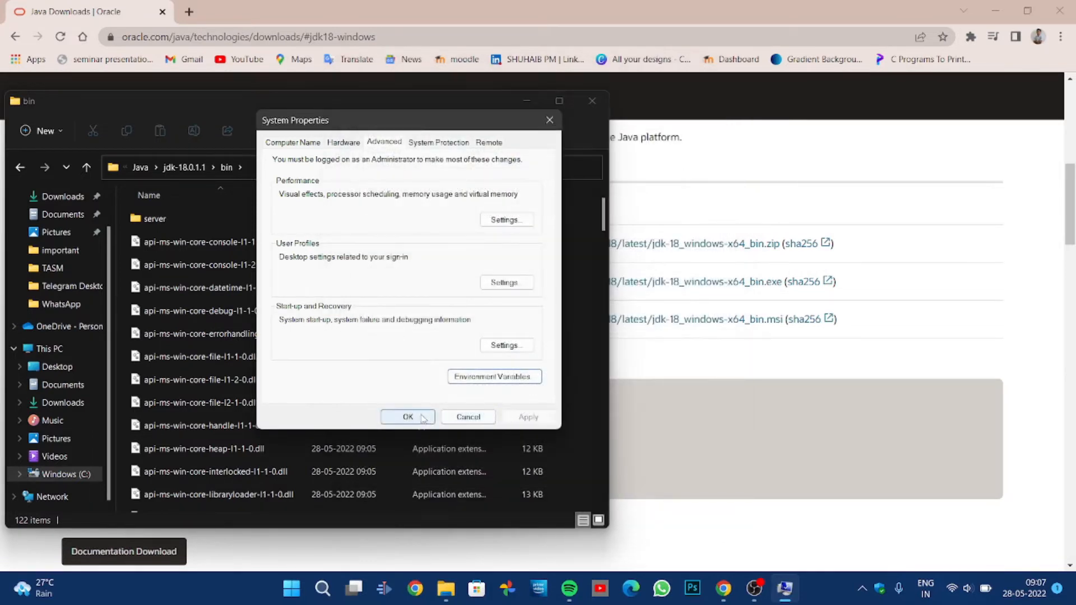
click(418, 418)
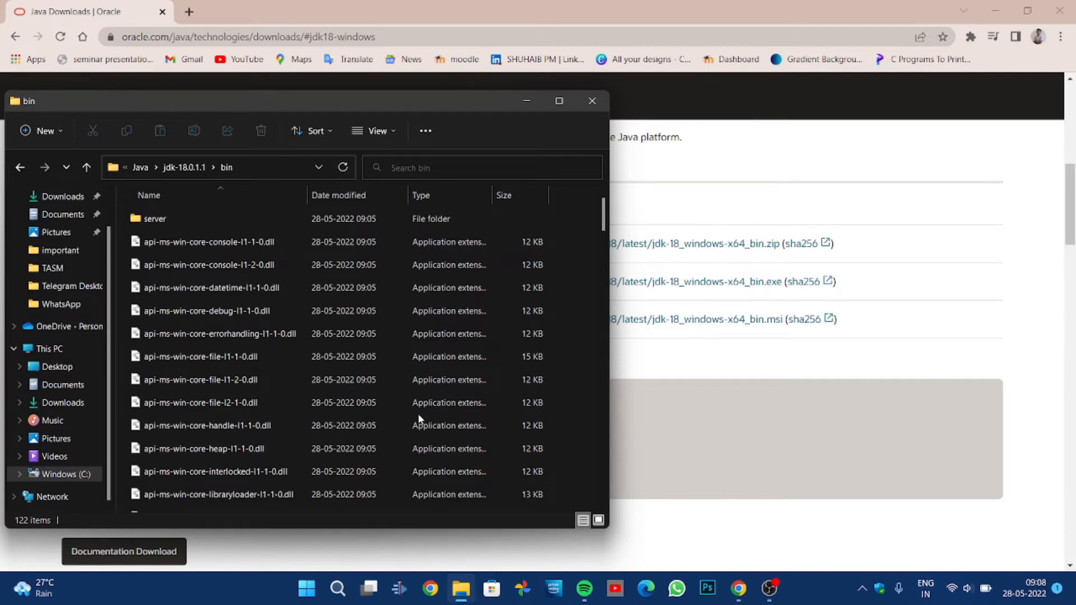
- Open Command Prompt, check the installed Java version with java --version, and close the window
key(super)
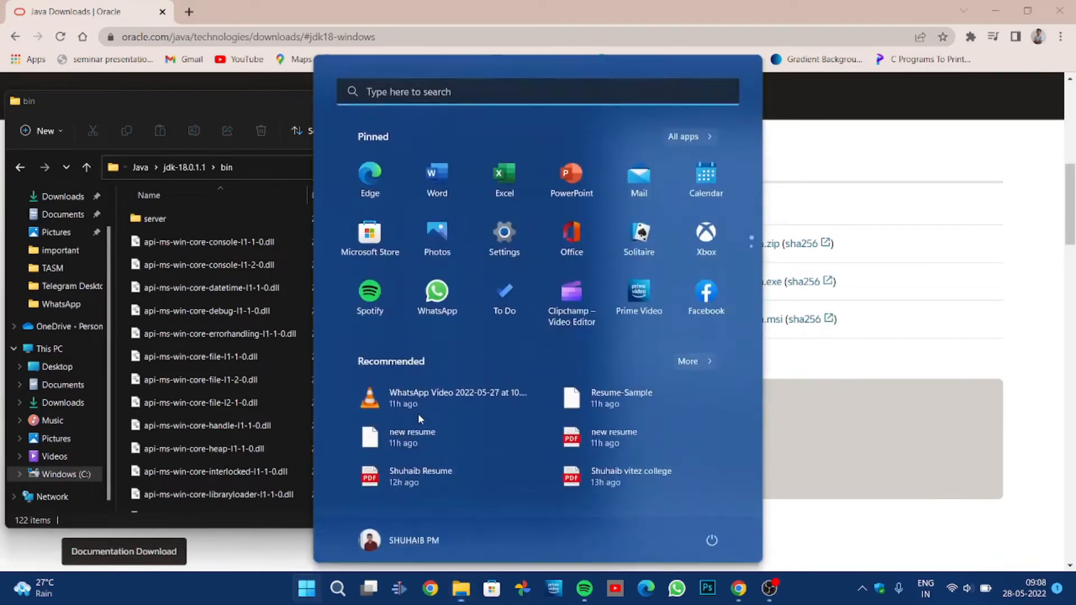
text(cm)
key(Return)
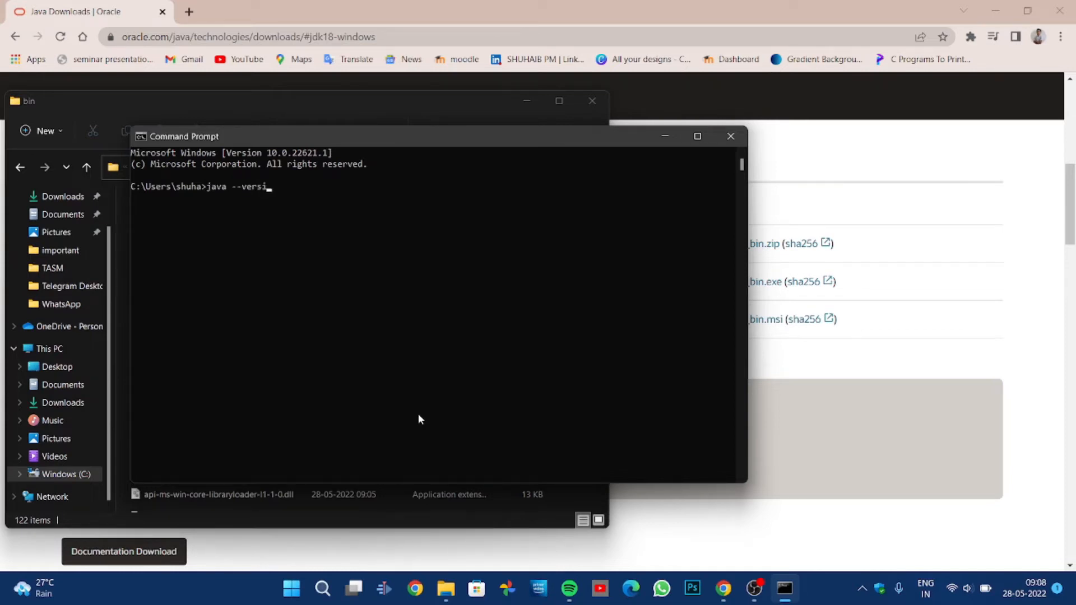
key(Return)
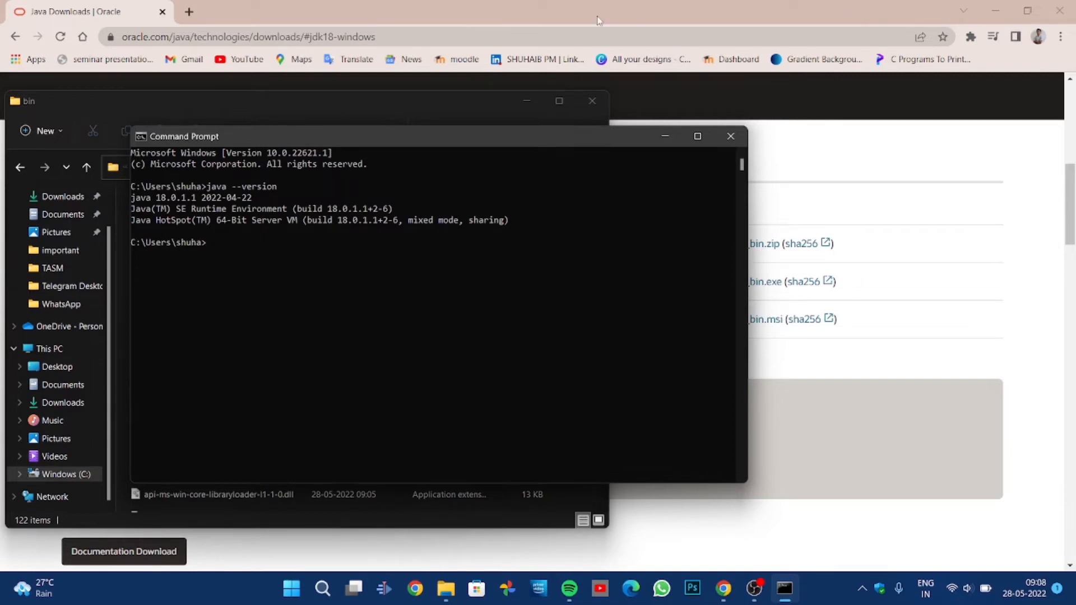
click(731, 136)
- Return to the browser, search Google for "android studio" in a new tab, and open the official Android Studio download page
click(527, 101)
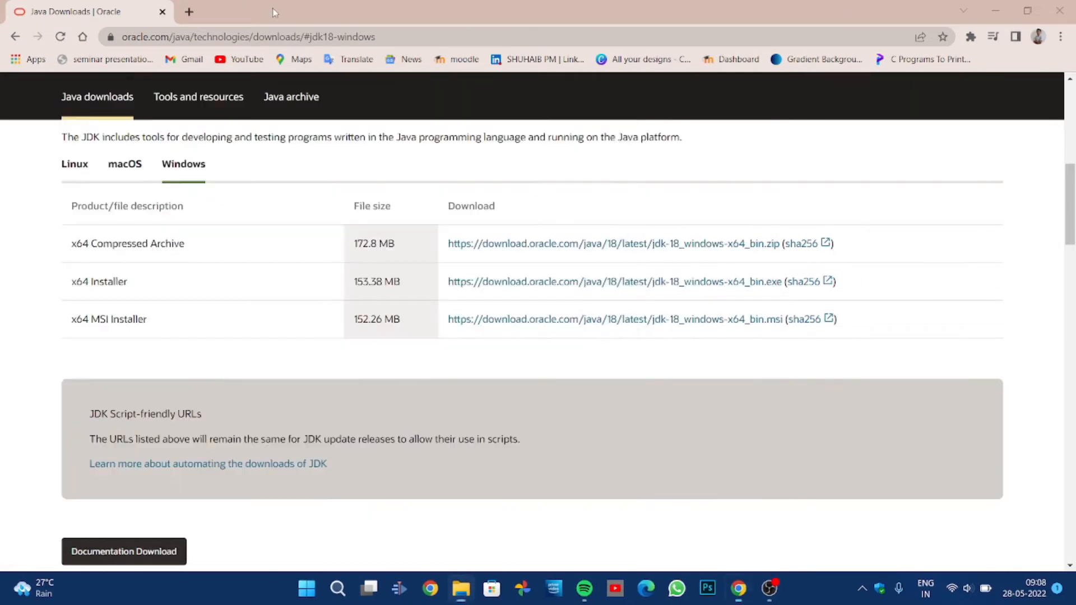
click(189, 12)
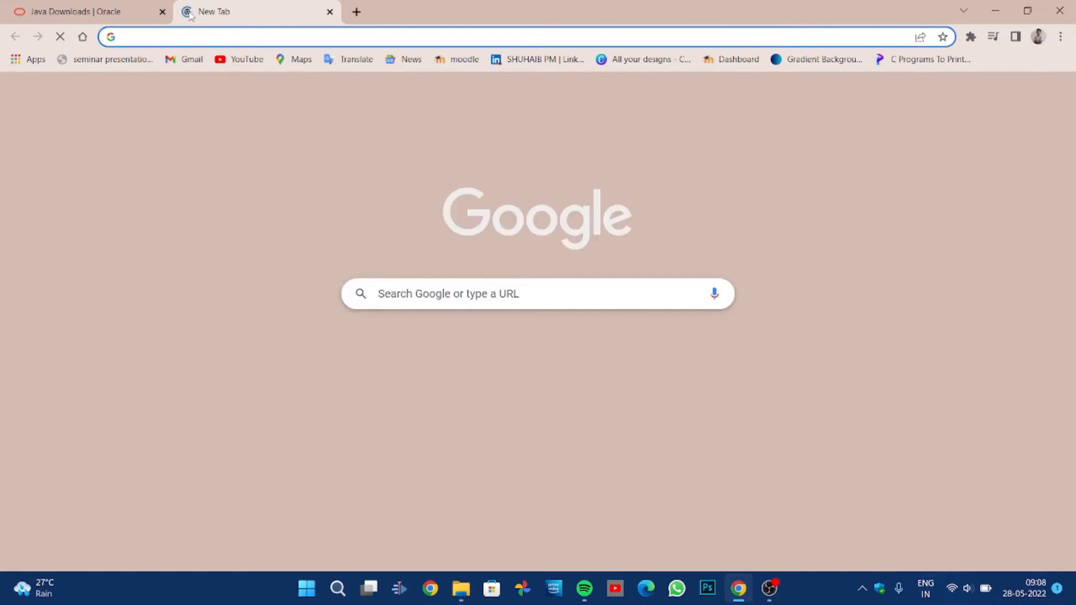
click(414, 294)
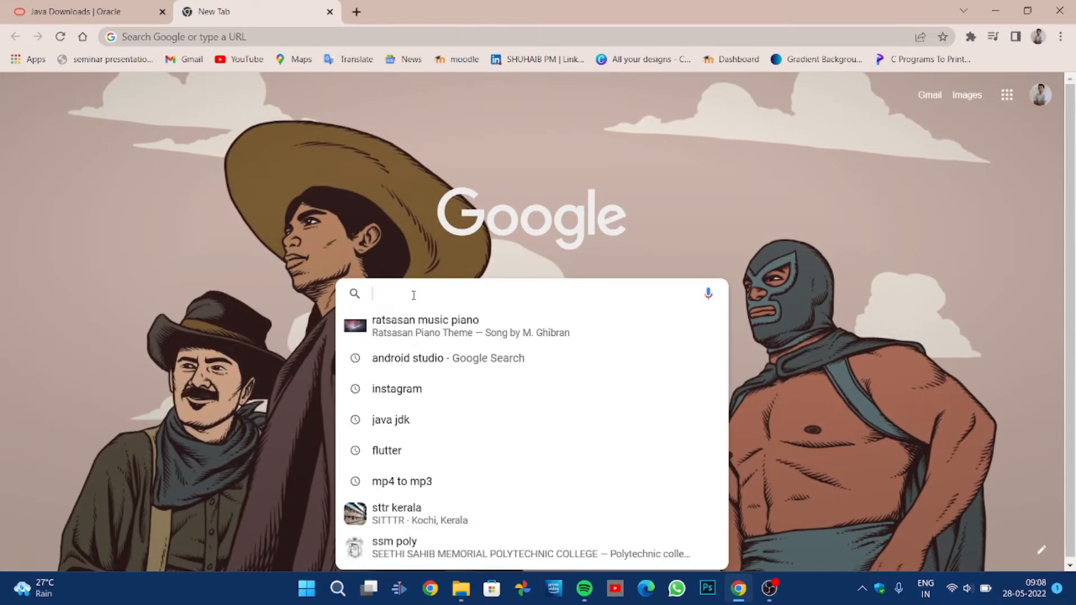
text(android studio)
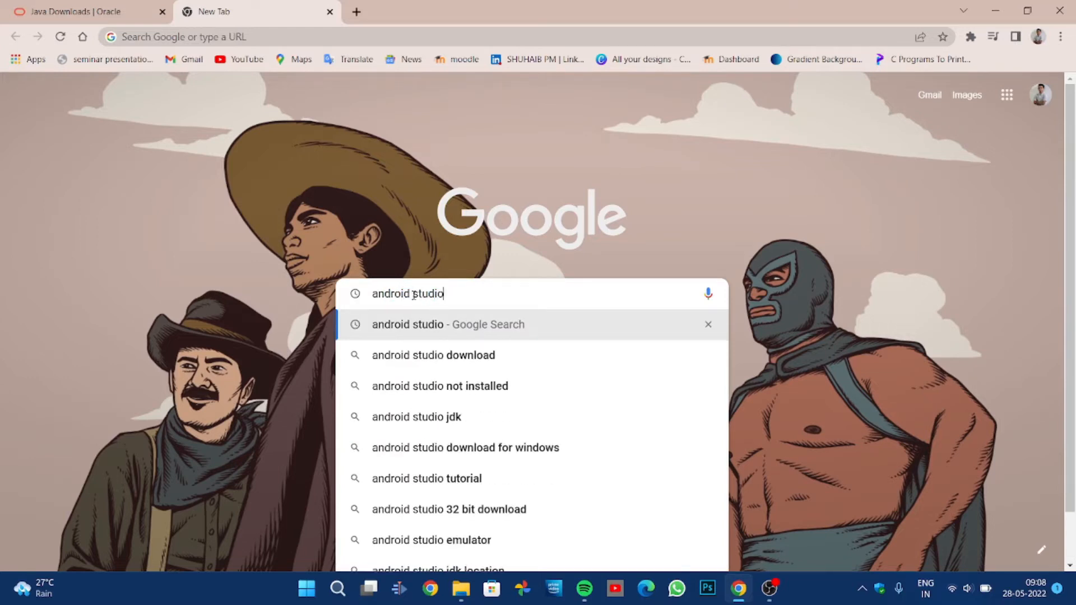
key(Return)
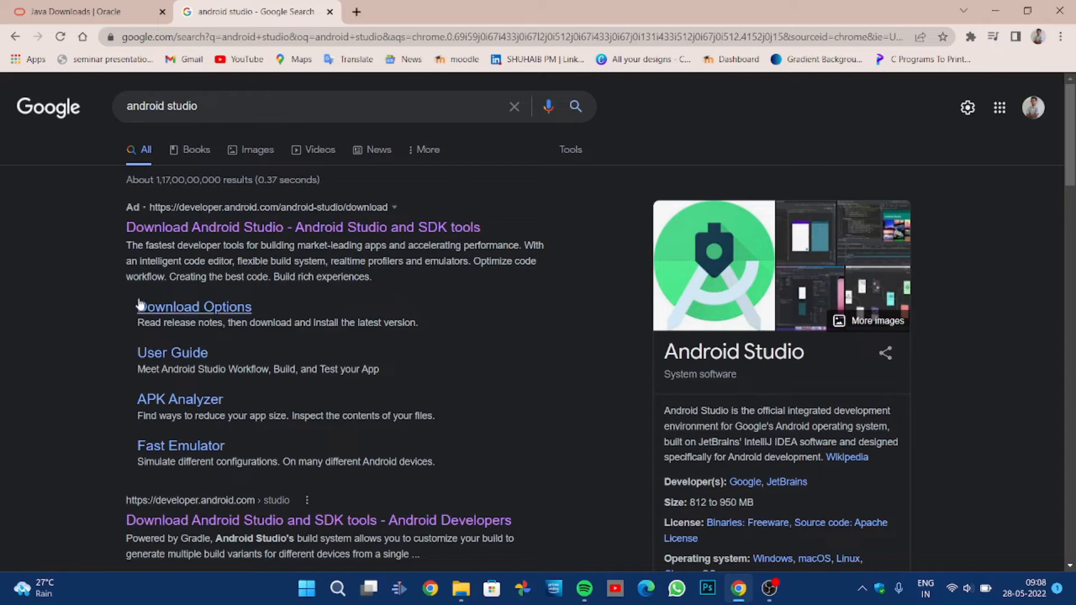
click(191, 234)
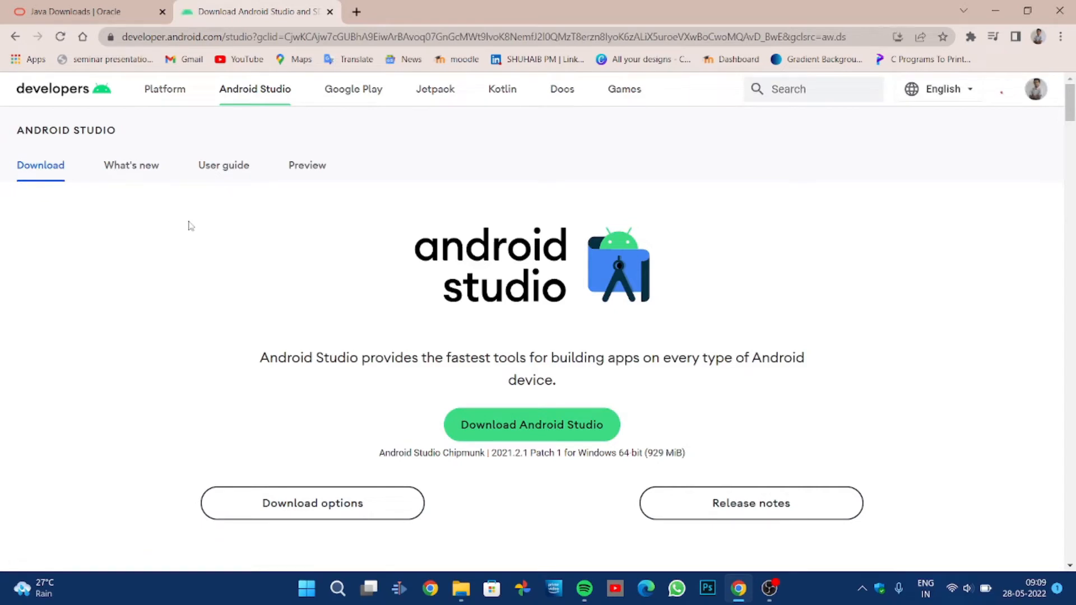
- Review the Android Studio packages offered for each platform under the download options, and return to the main download page
scroll(562, 216, down, 1)
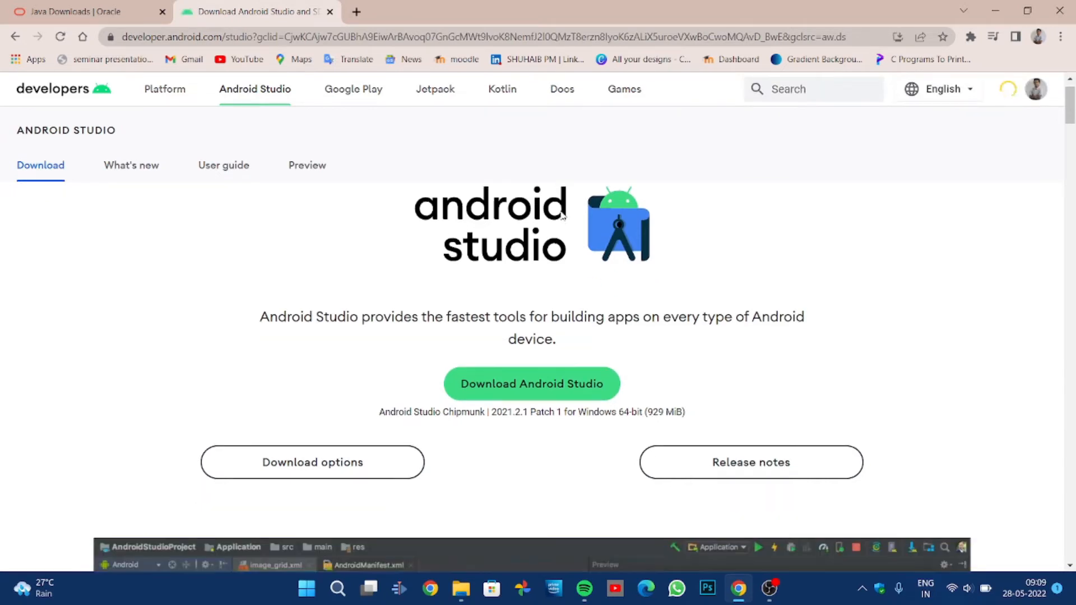
scroll(563, 216, down, 2)
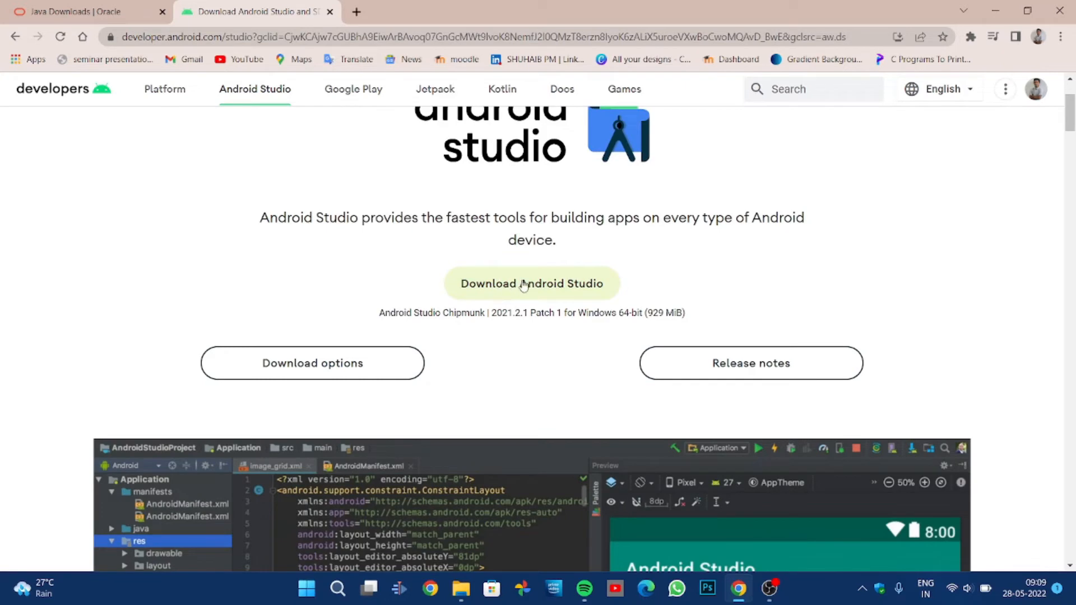
click(560, 294)
click(348, 365)
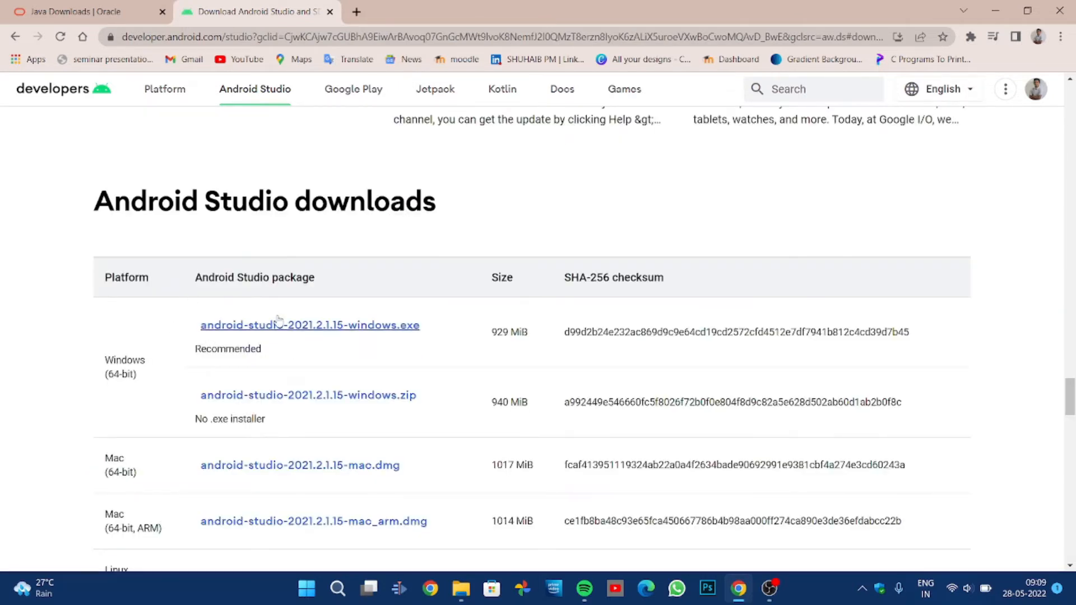
scroll(280, 322, down, 2)
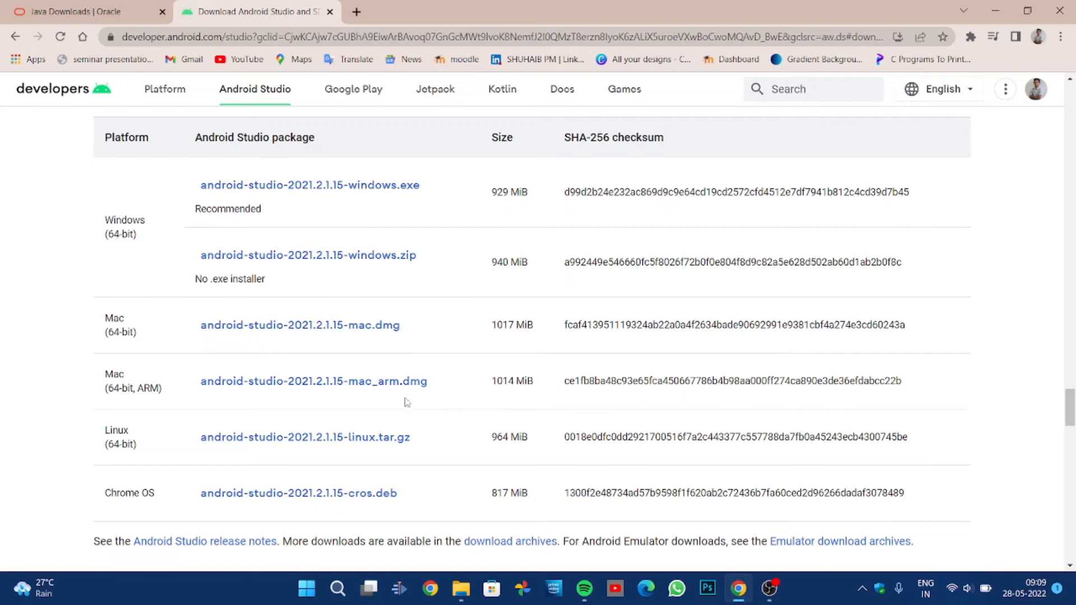
scroll(206, 333, up, 5)
scroll(206, 333, up, 3)
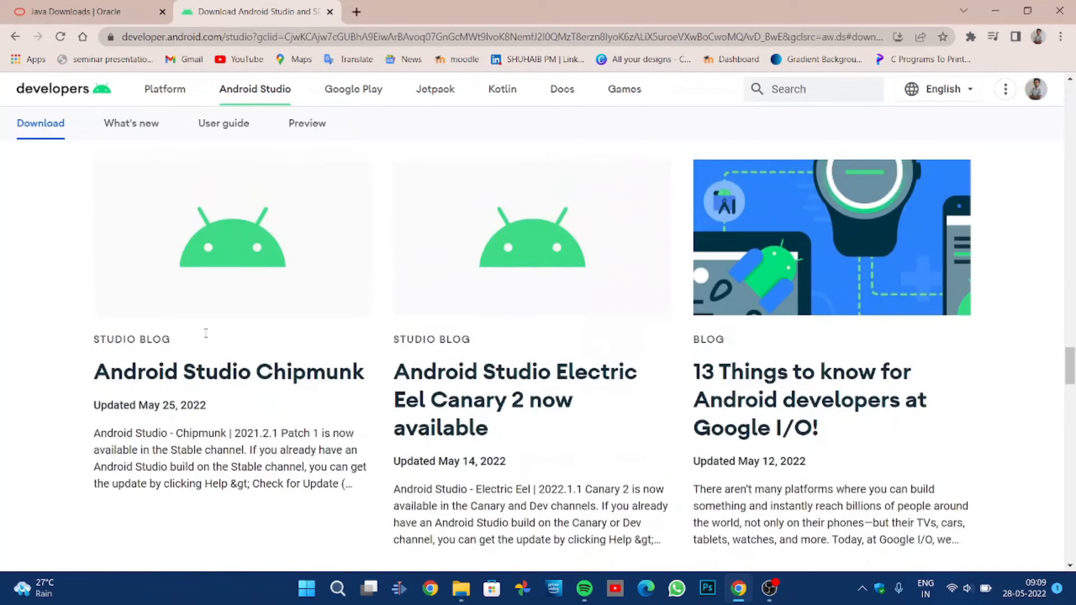
click(22, 40)
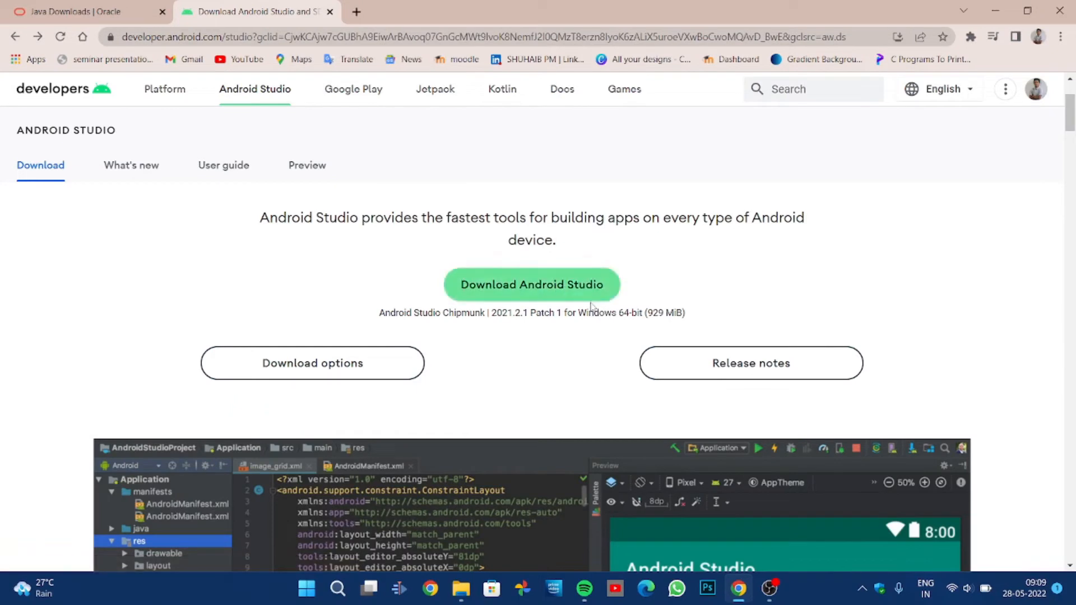
- Accept the Android Studio terms and conditions and download Android Studio Chipmunk 2021.2.1 Patch 1 for Windows
click(501, 293)
scroll(497, 335, down, 10)
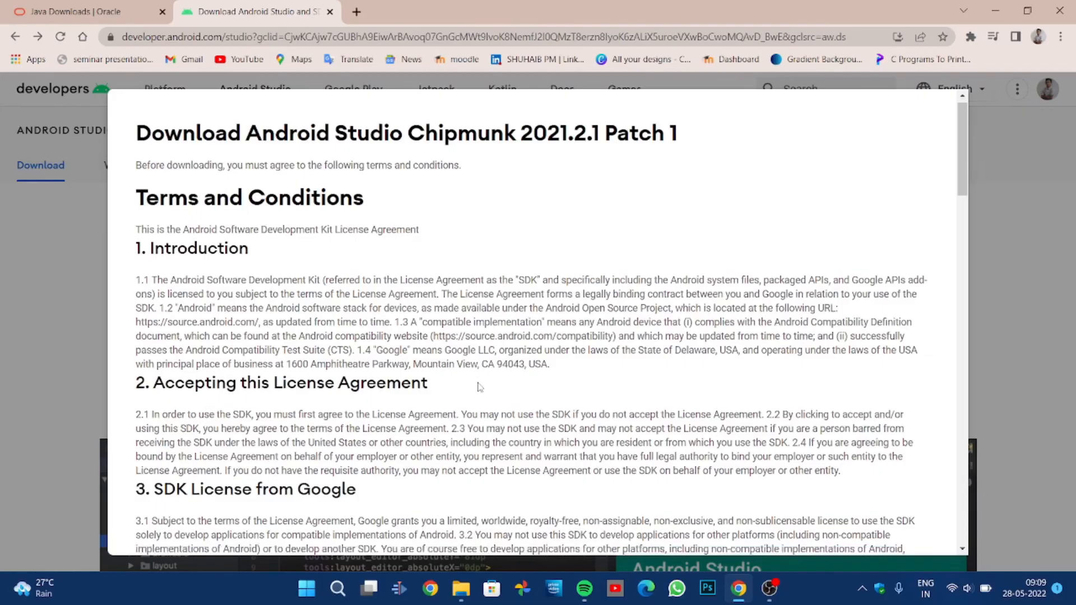
scroll(476, 383, down, 20)
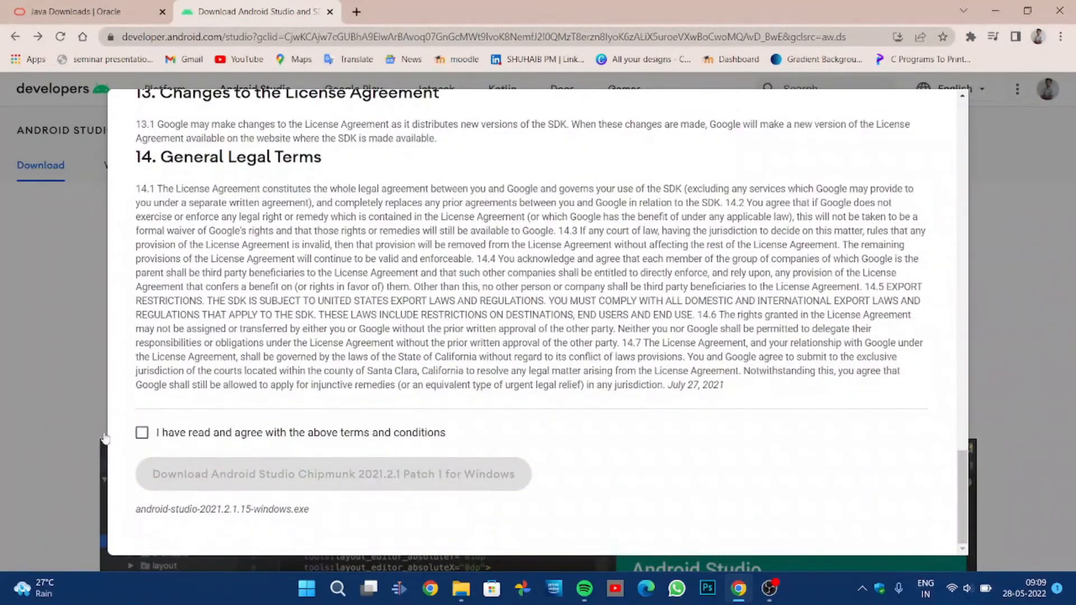
click(142, 434)
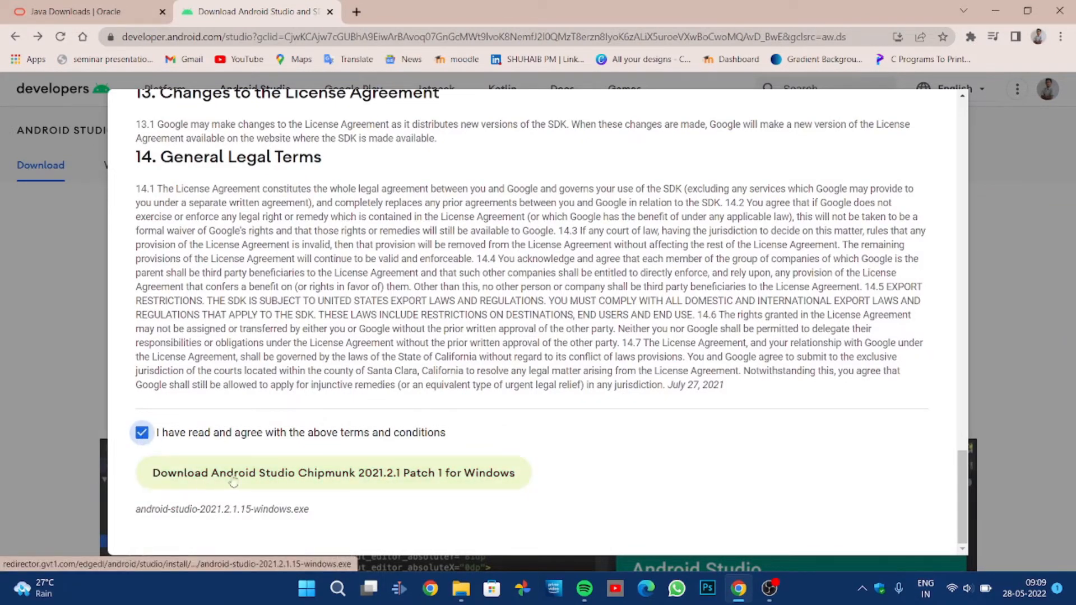
click(387, 476)
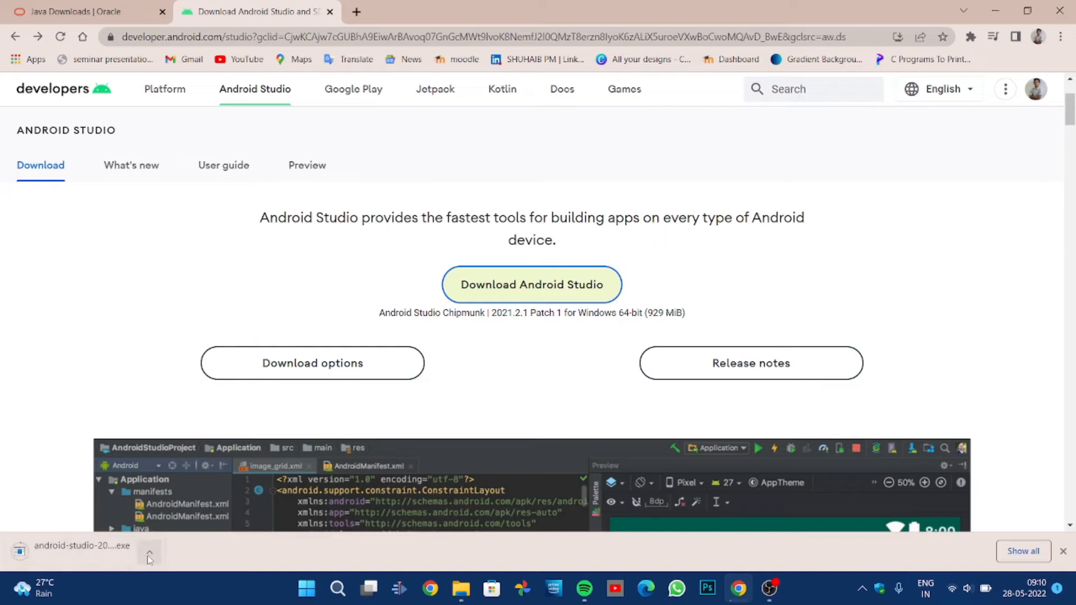
- Show the downloaded file android-studio-2021.2.1.15-windows.exe in its folder from the browser's download list
click(1060, 38)
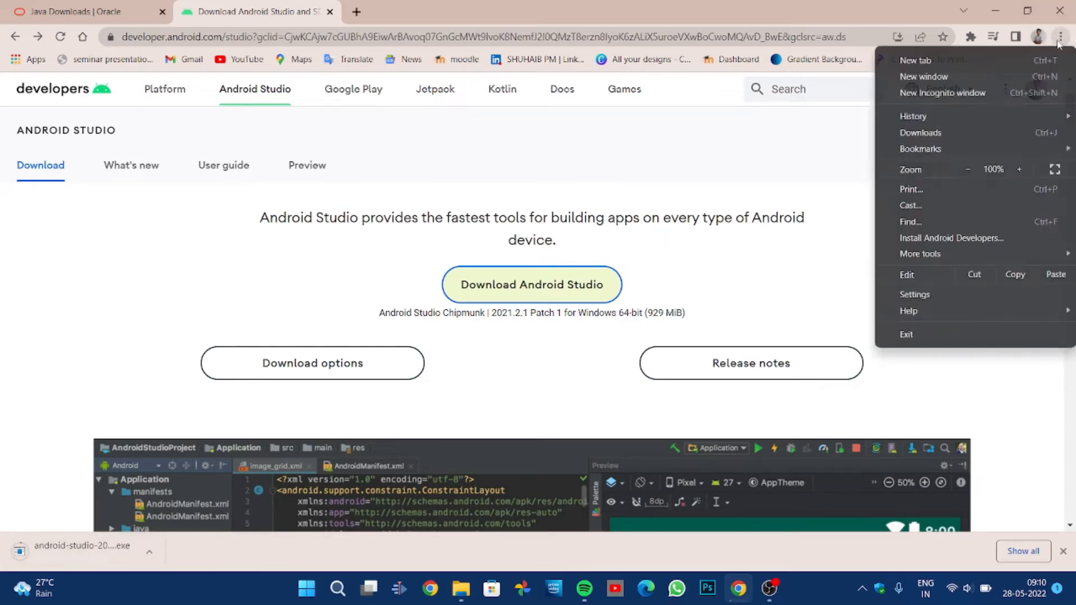
click(927, 135)
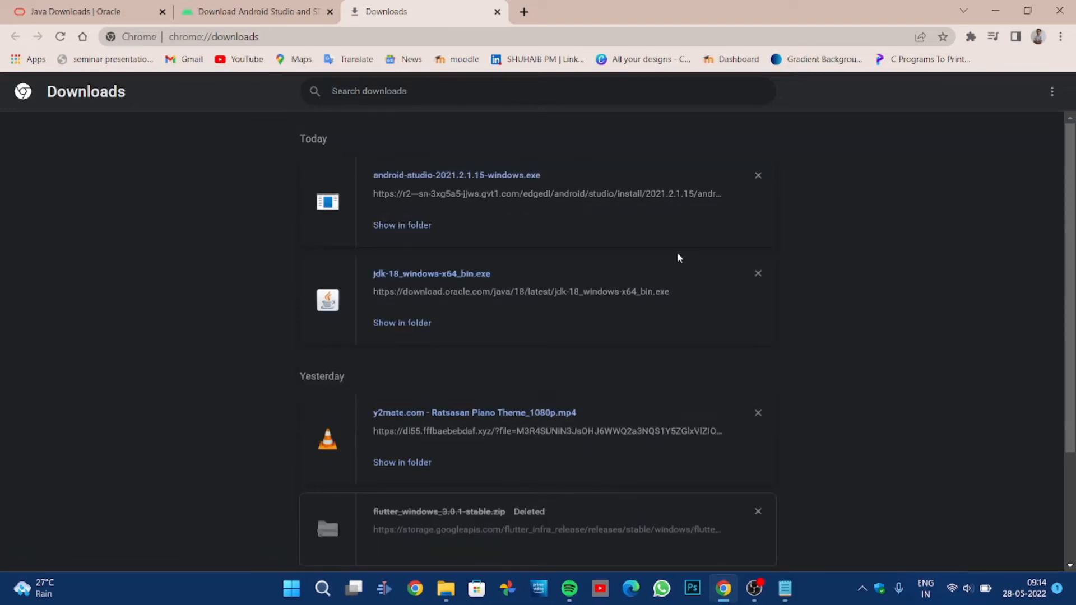
click(426, 175)
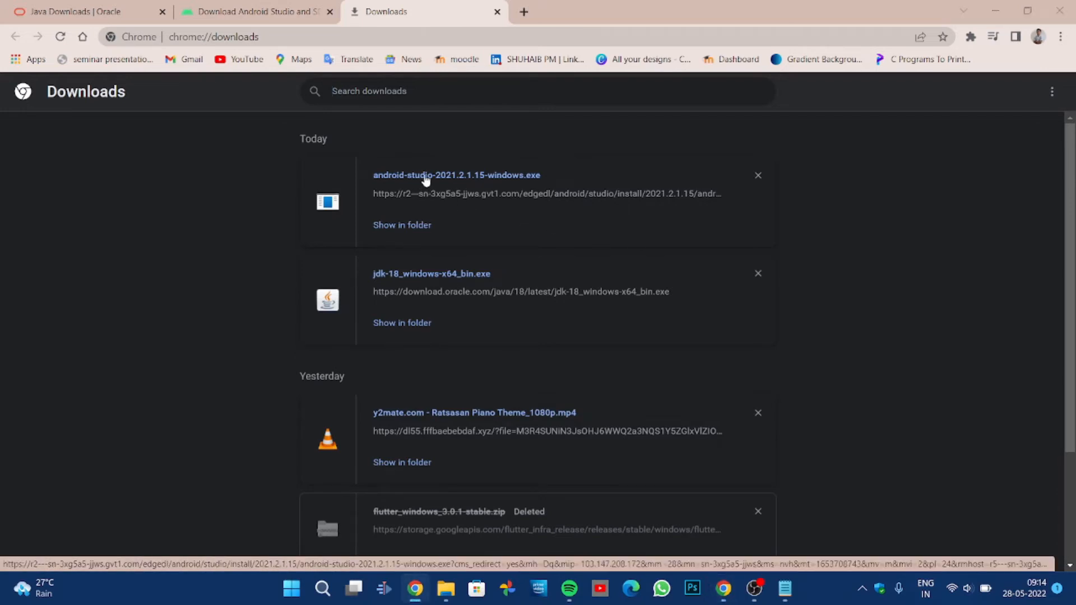
double_click(426, 177)
click(415, 226)
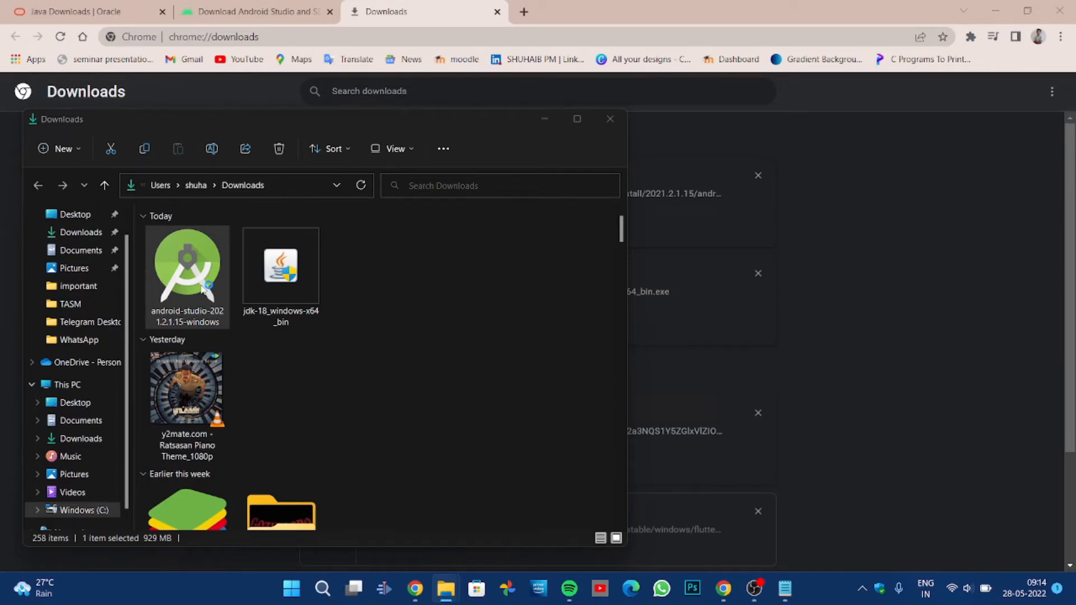
- Run the android-studio-2021.2.1.15-windows installer and continue setup with the Android Studio and Android Virtual Device components selected
double_click(203, 288)
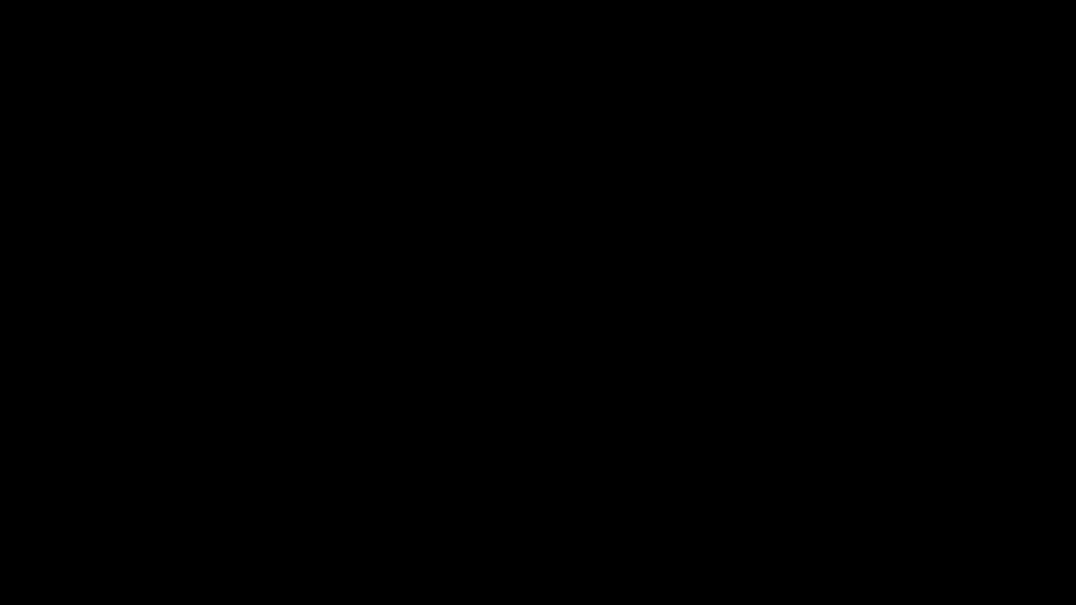
click(481, 413)
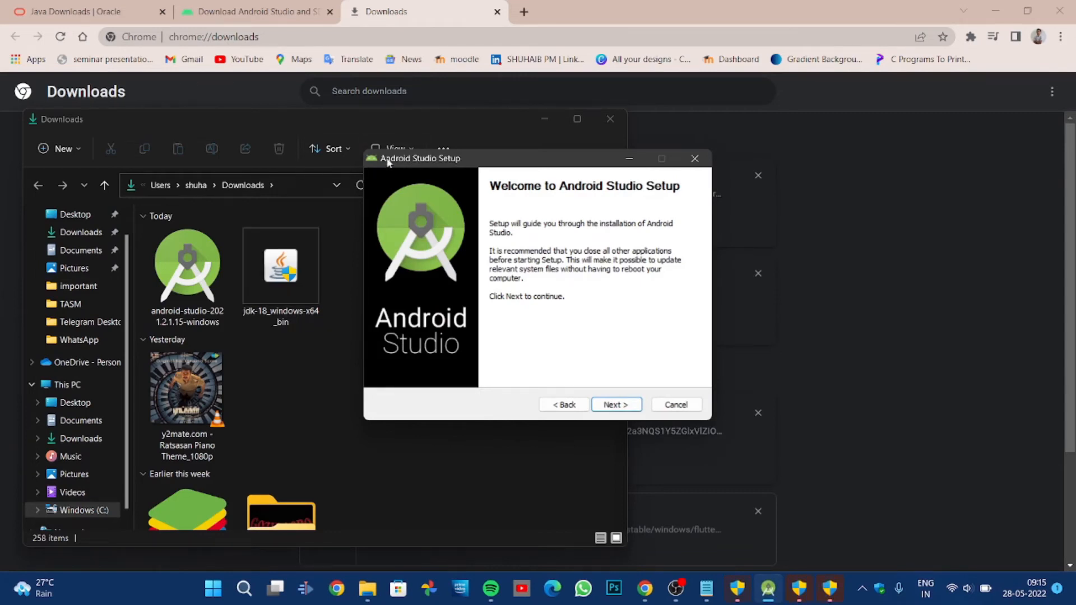
click(627, 408)
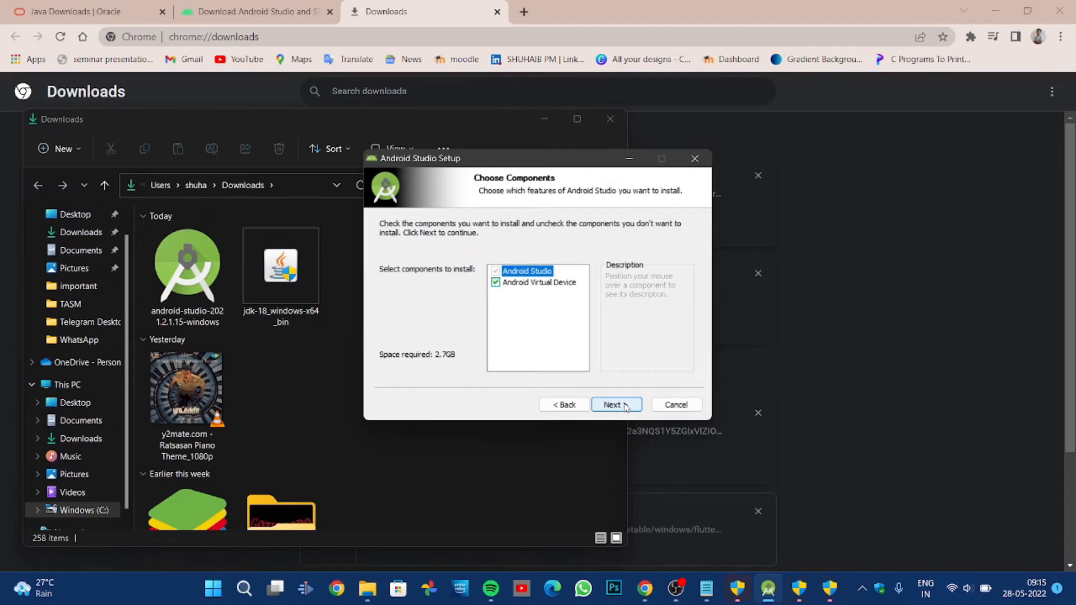
click(625, 408)
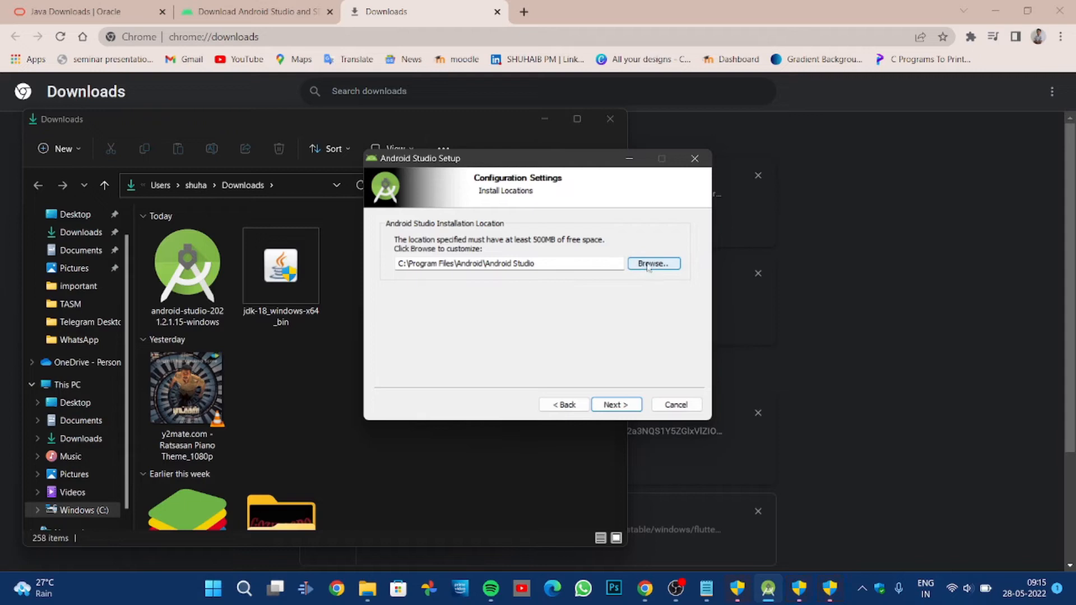
- Install Android Studio in C:\Program Files\Android\Android Studio with the Android Studio Start Menu folder, and finish setup by starting the program
click(617, 406)
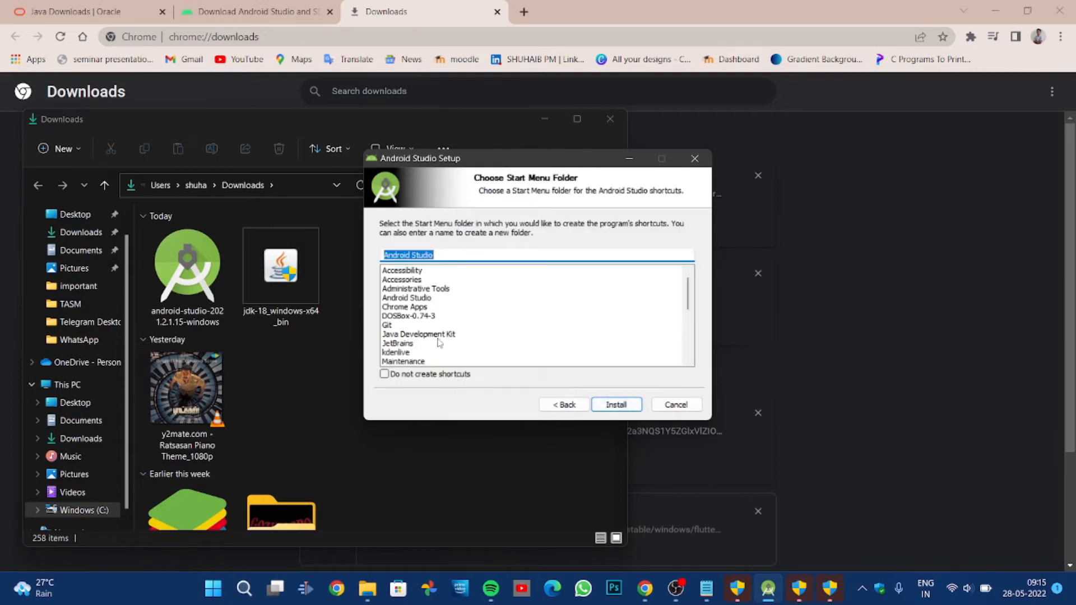
scroll(504, 333, down, 2)
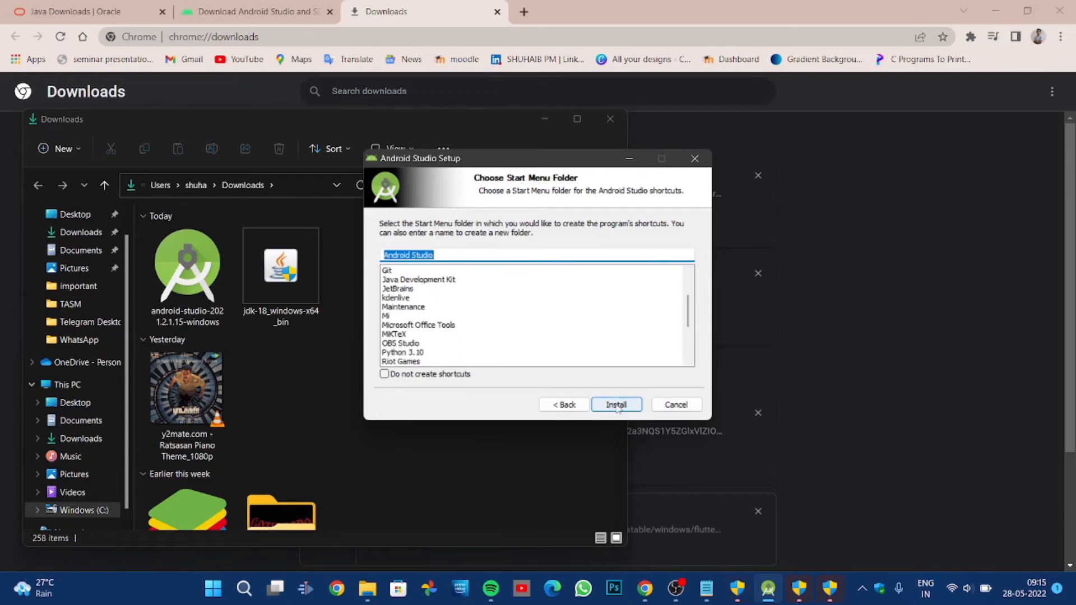
click(615, 411)
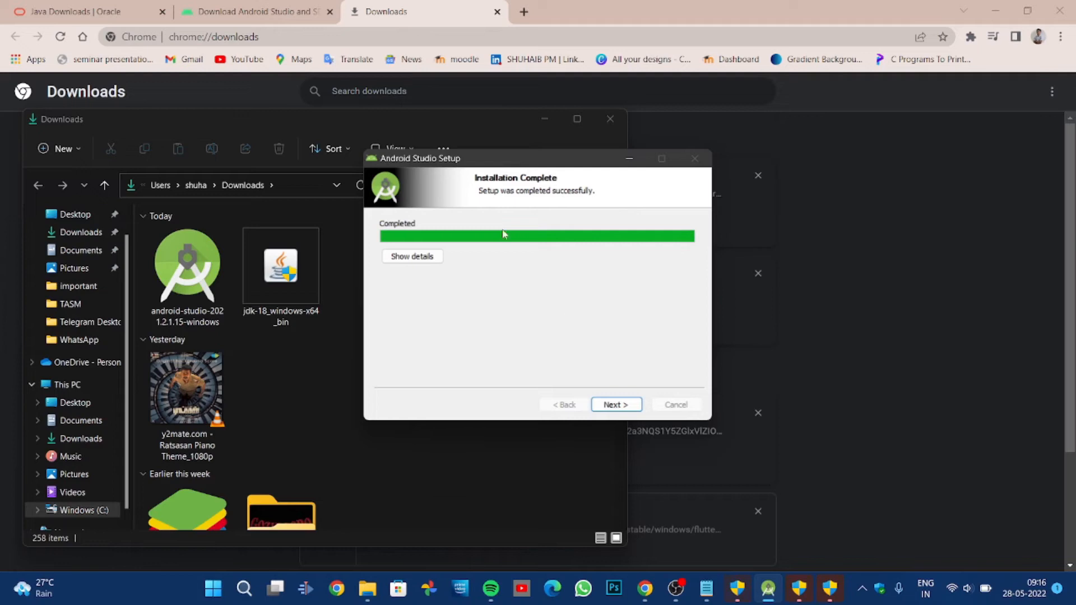
click(614, 405)
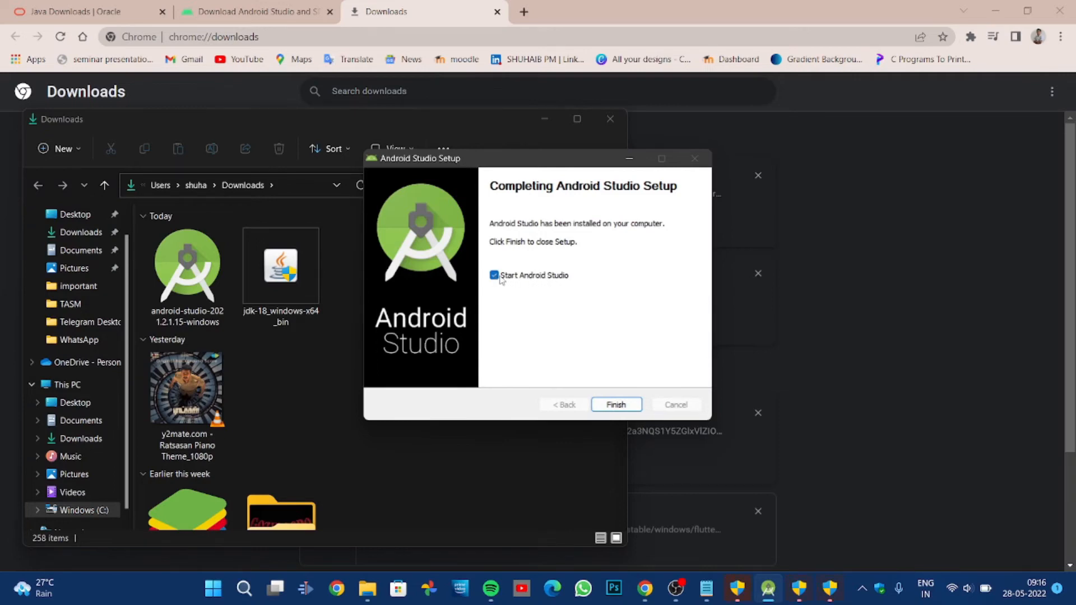
click(616, 405)
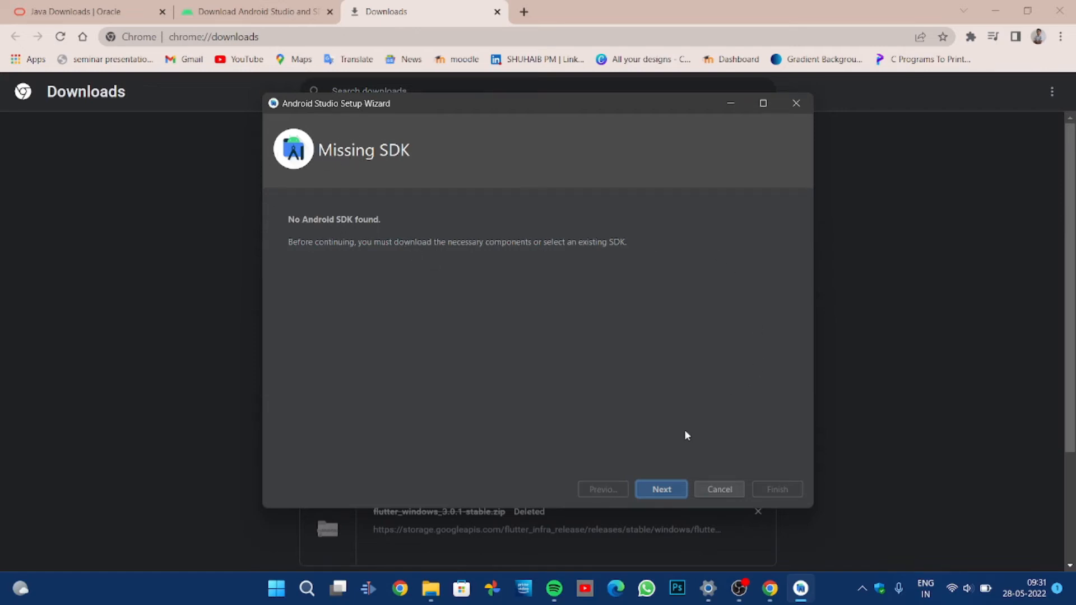
- Continue the Setup Wizard with the Android SDK and API 32 platform selected, and review the installation settings and SDK components to download
click(661, 490)
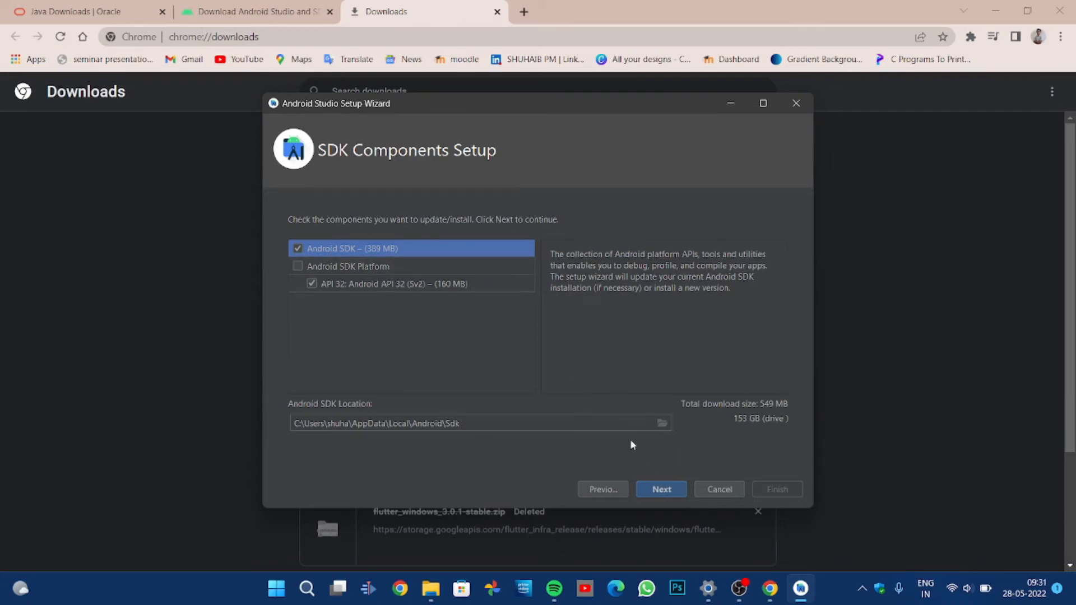
click(662, 489)
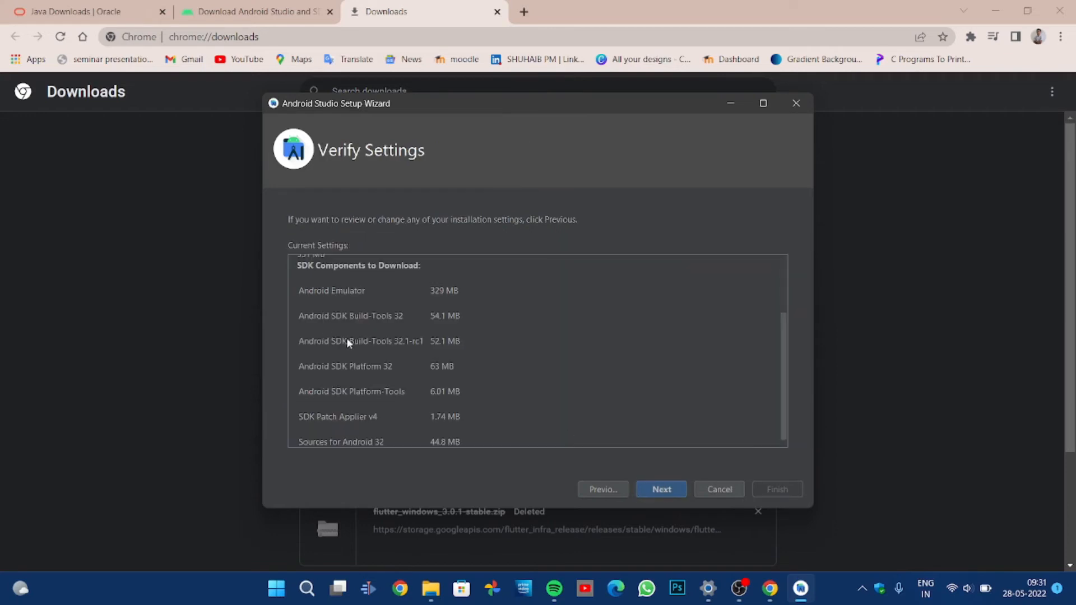
scroll(348, 343, down, 1)
scroll(354, 334, up, 5)
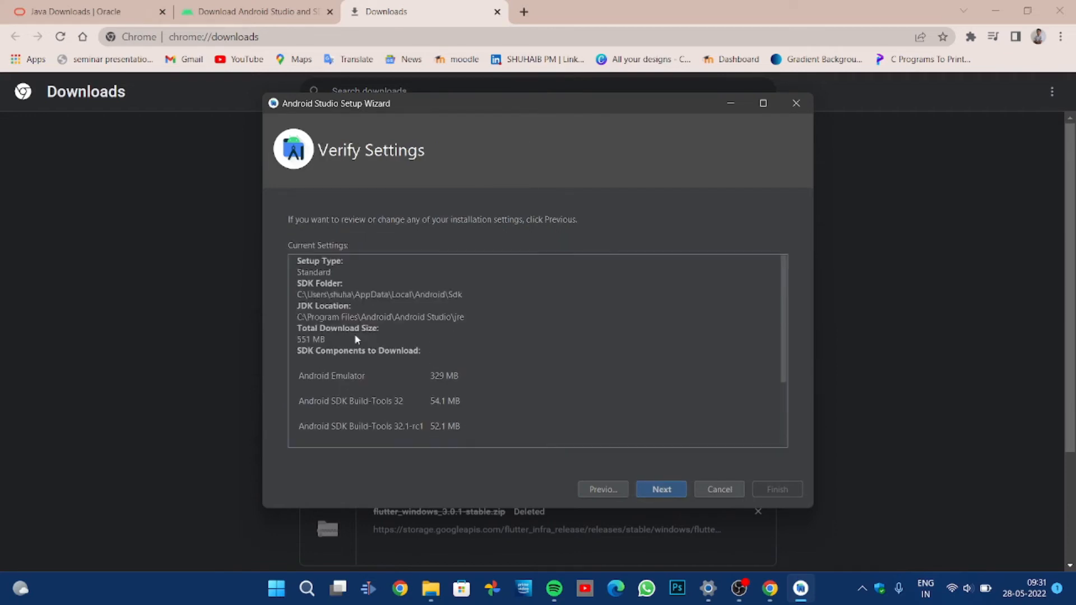
scroll(329, 307, down, 5)
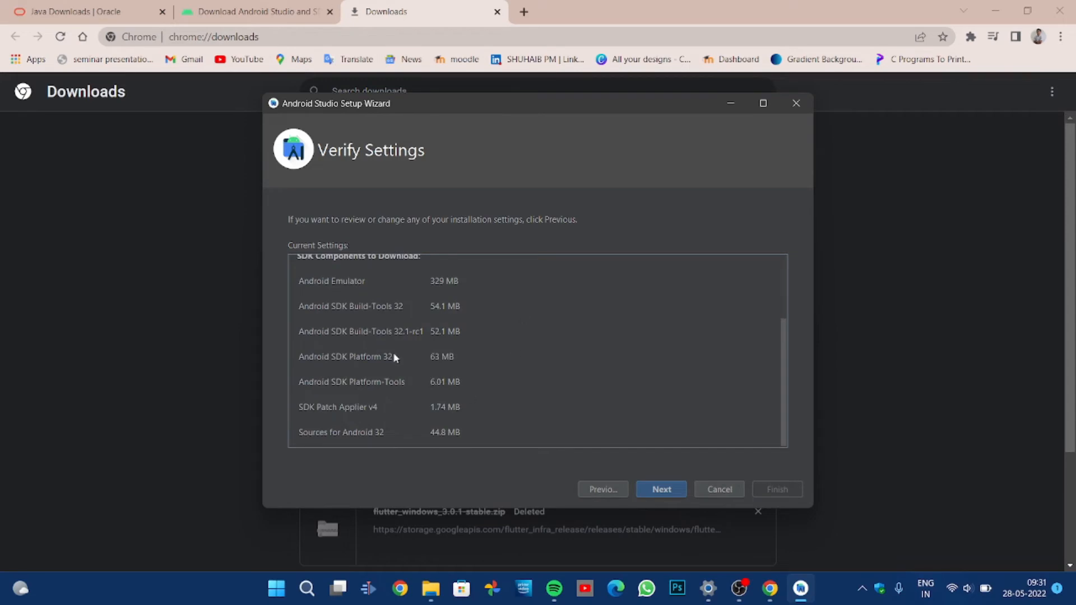
click(664, 490)
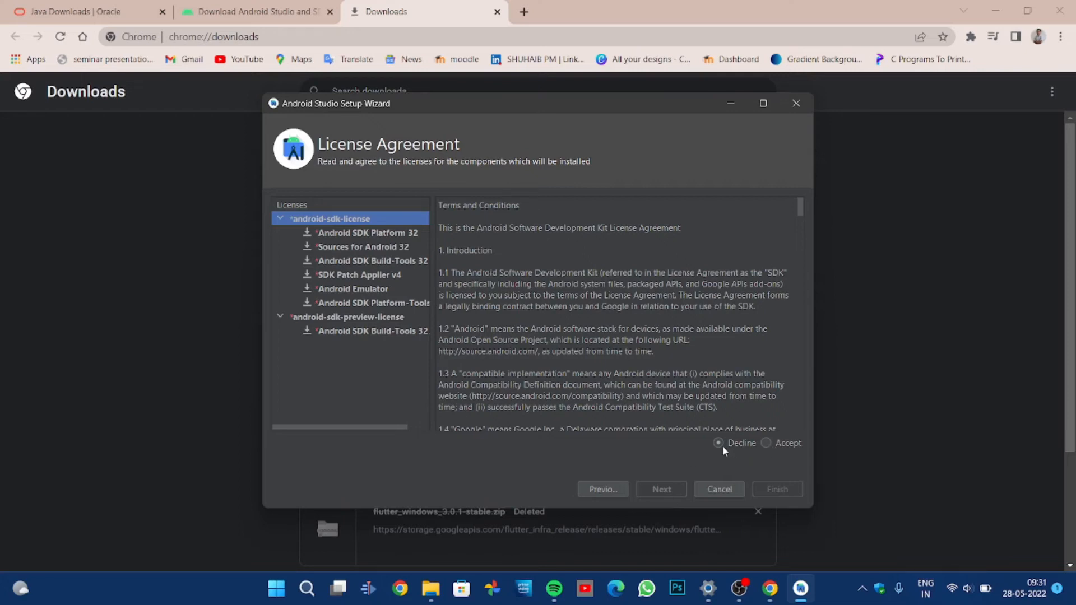
- Accept the android-sdk-license and android-sdk-preview-license agreements, and download the SDK components to complete the Setup Wizard
scroll(642, 328, down, 3)
scroll(644, 334, up, 3)
scroll(644, 334, down, 15)
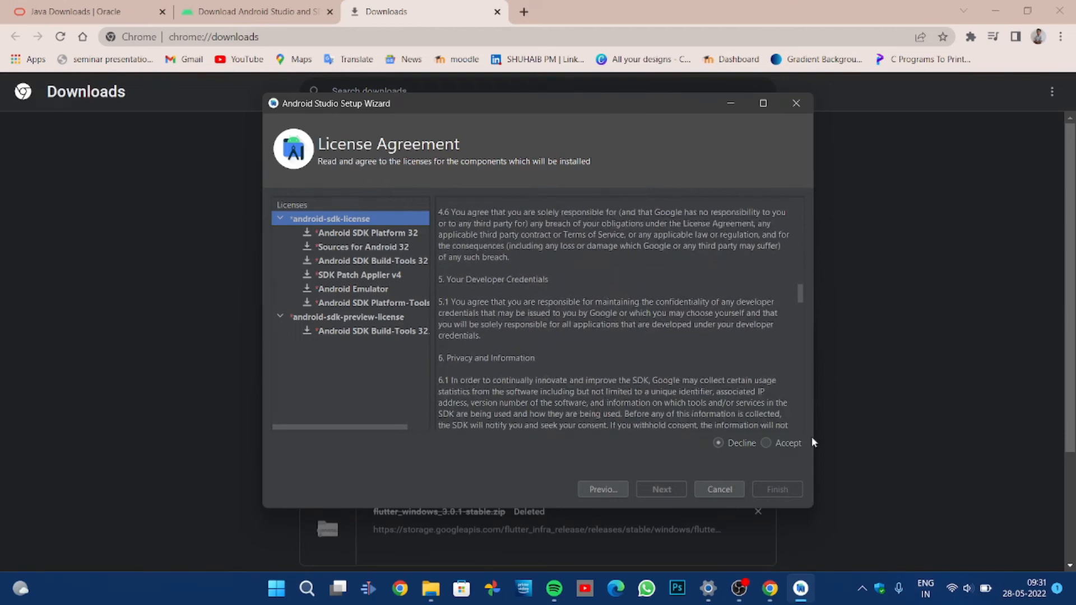
click(766, 443)
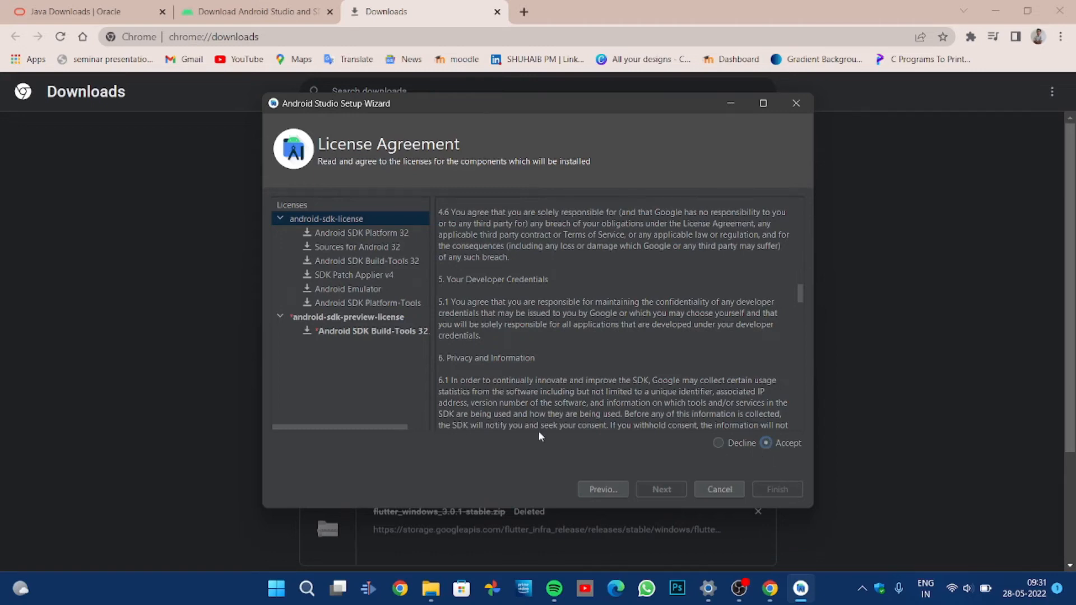
click(335, 236)
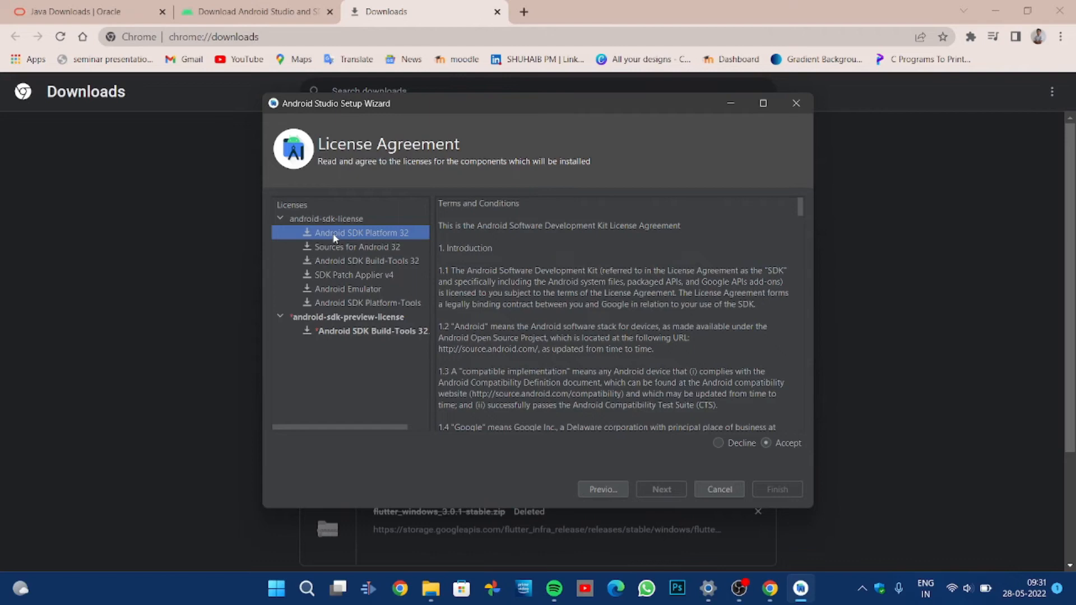
click(336, 248)
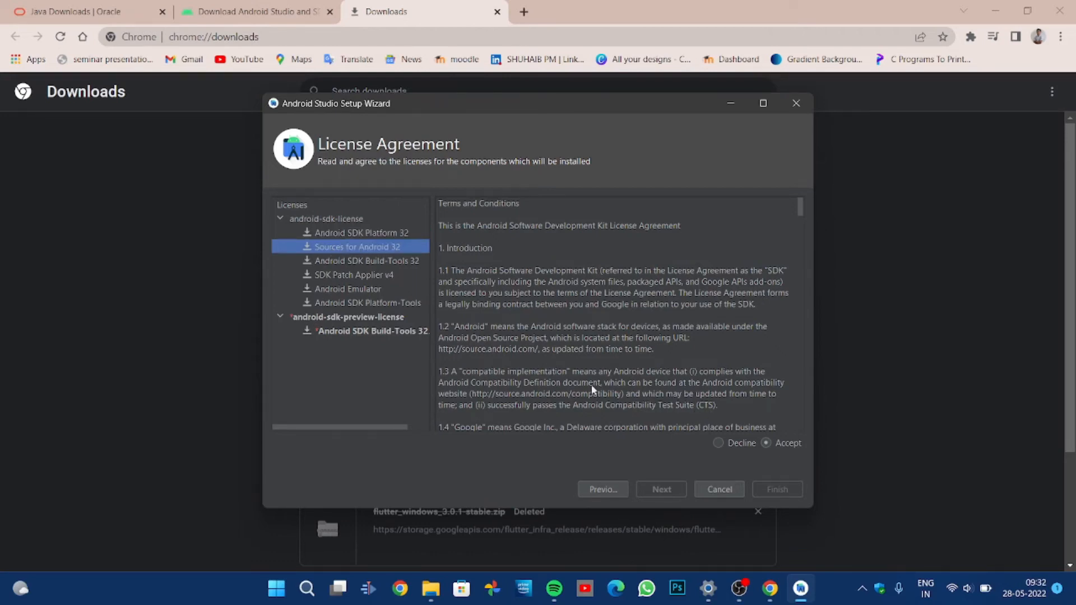
click(343, 318)
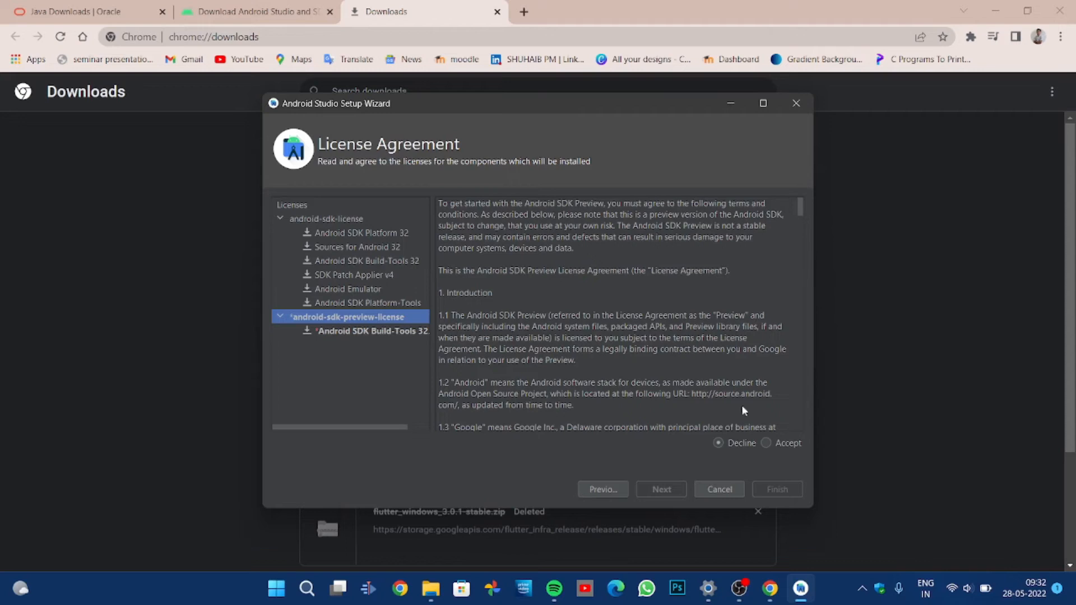
click(766, 444)
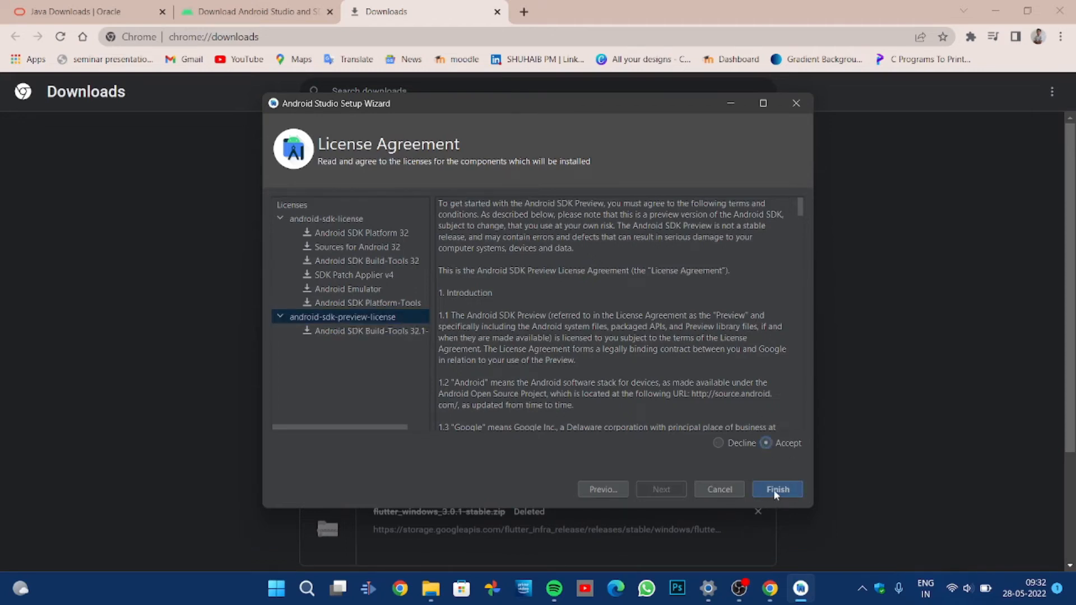
click(775, 491)
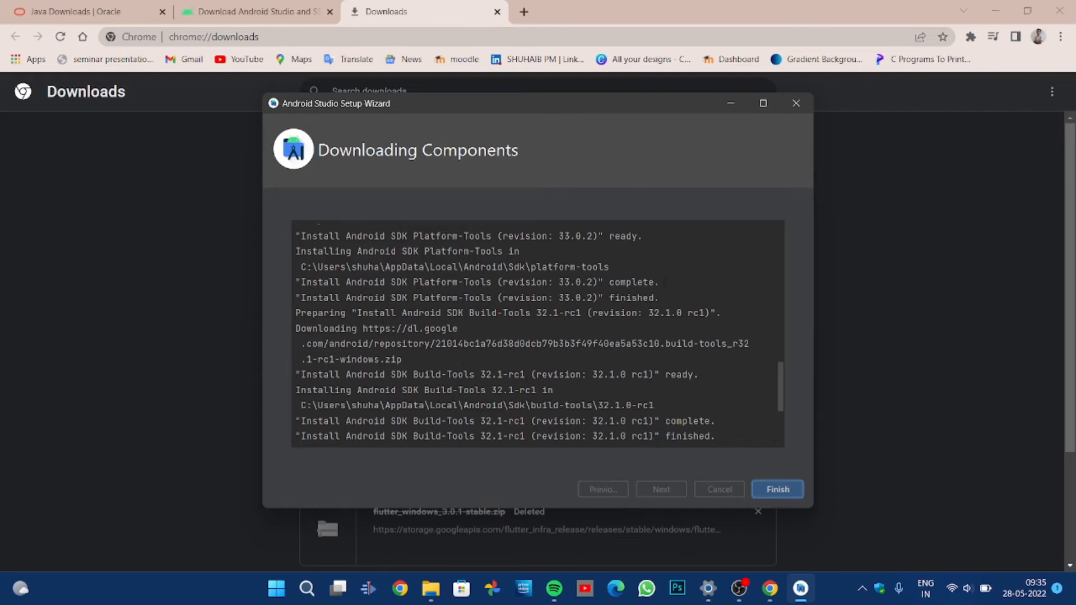
click(784, 490)
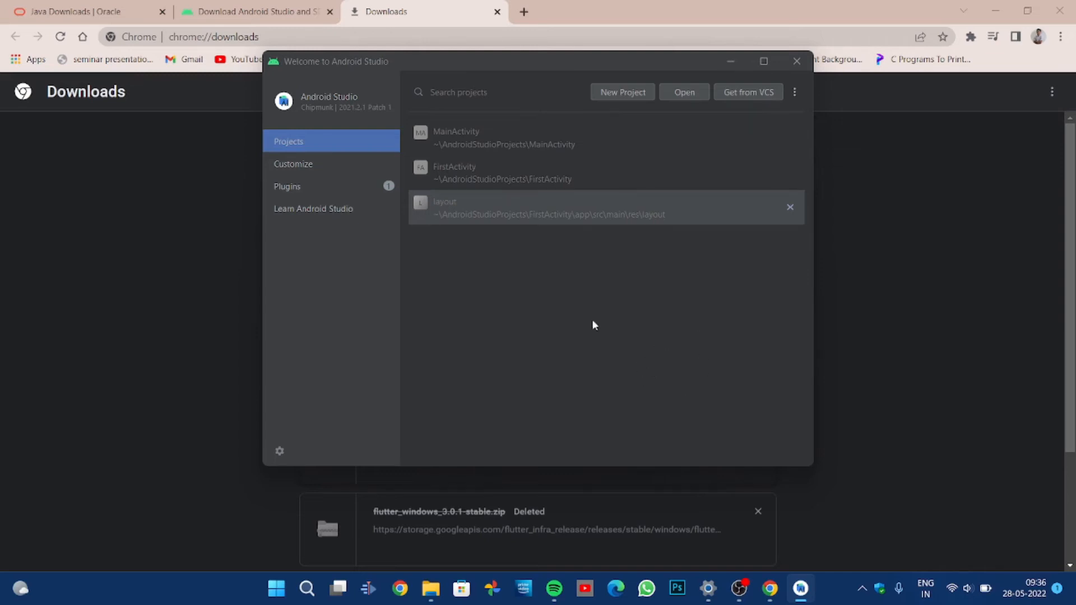
- Create an Empty Activity project named My Application in Java with minimum SDK API 21, and dismiss the Tip of the Day
click(624, 94)
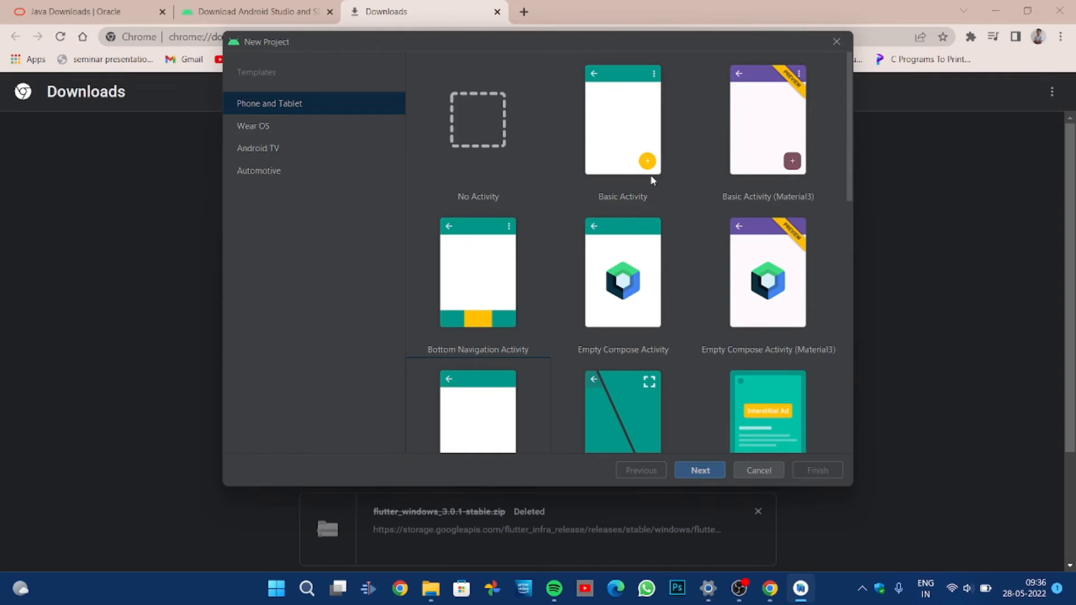
scroll(652, 180, down, 2)
scroll(652, 184, down, 1)
click(448, 335)
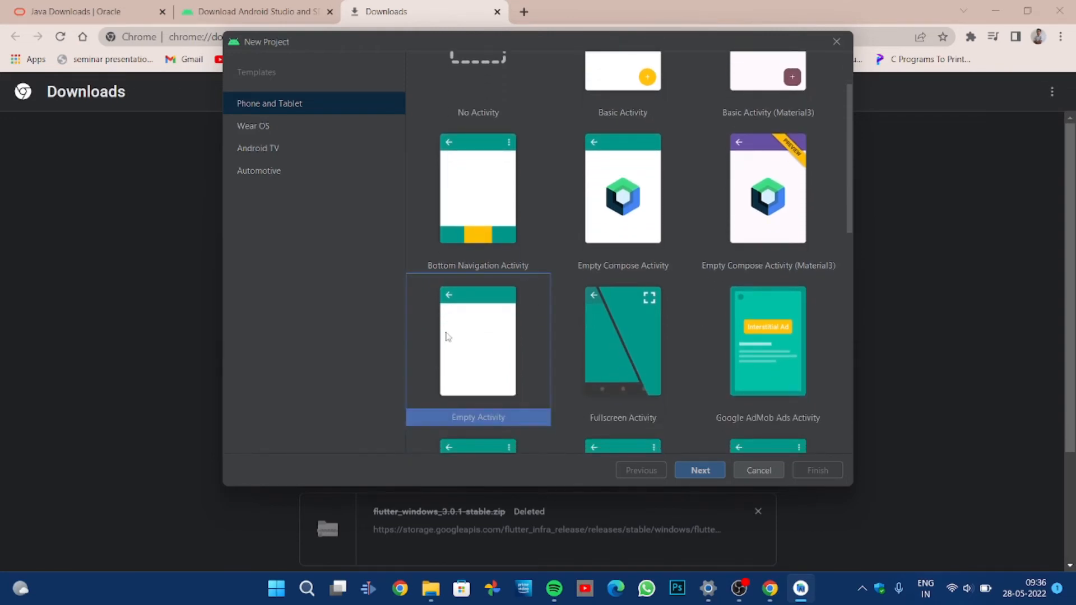
click(708, 473)
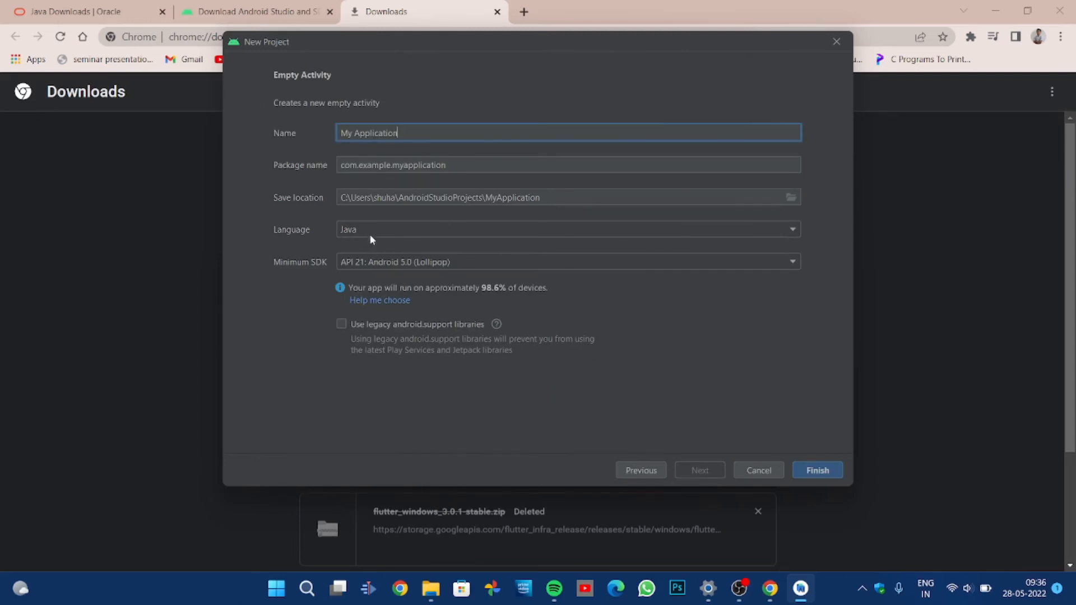
click(793, 231)
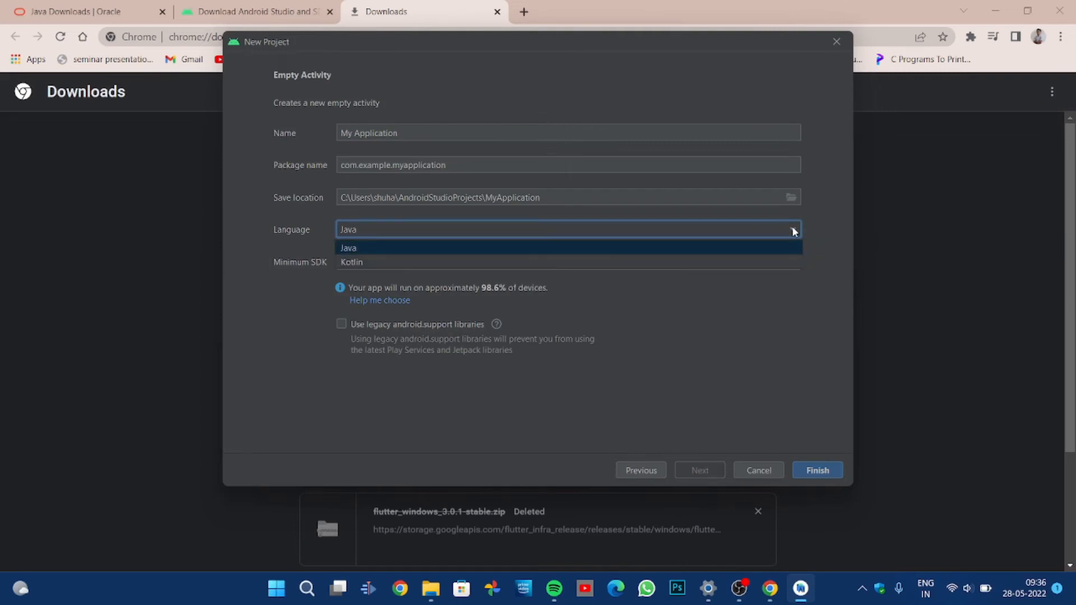
click(794, 232)
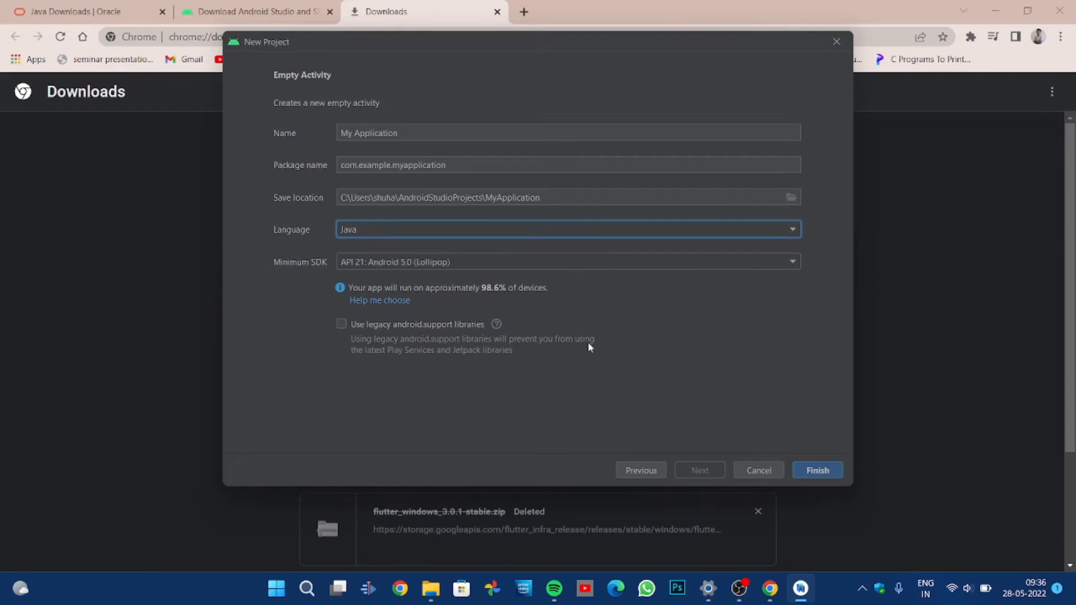
click(827, 471)
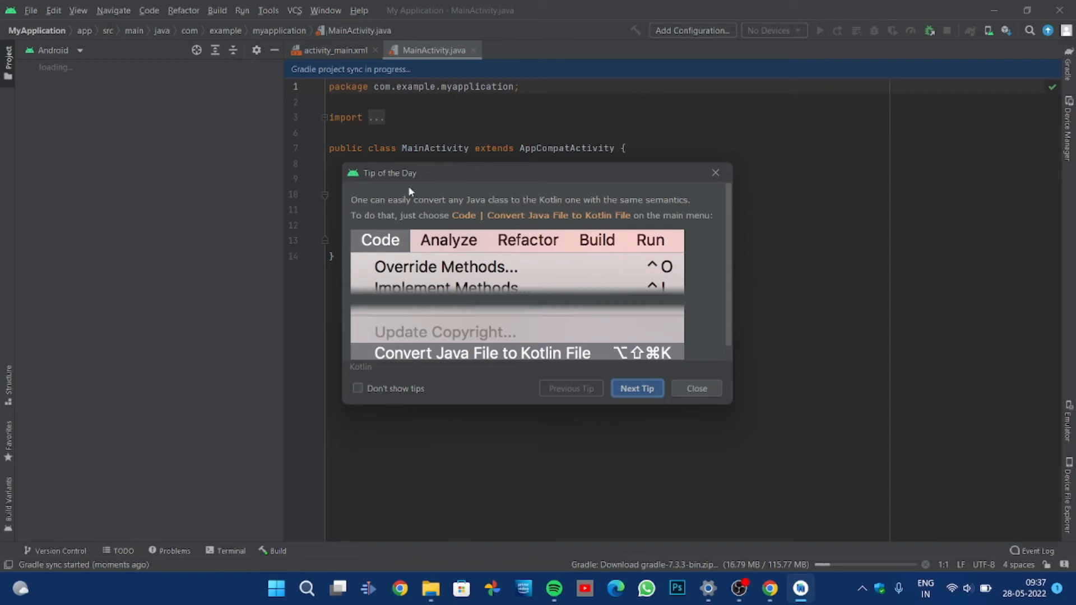
click(643, 389)
click(702, 389)
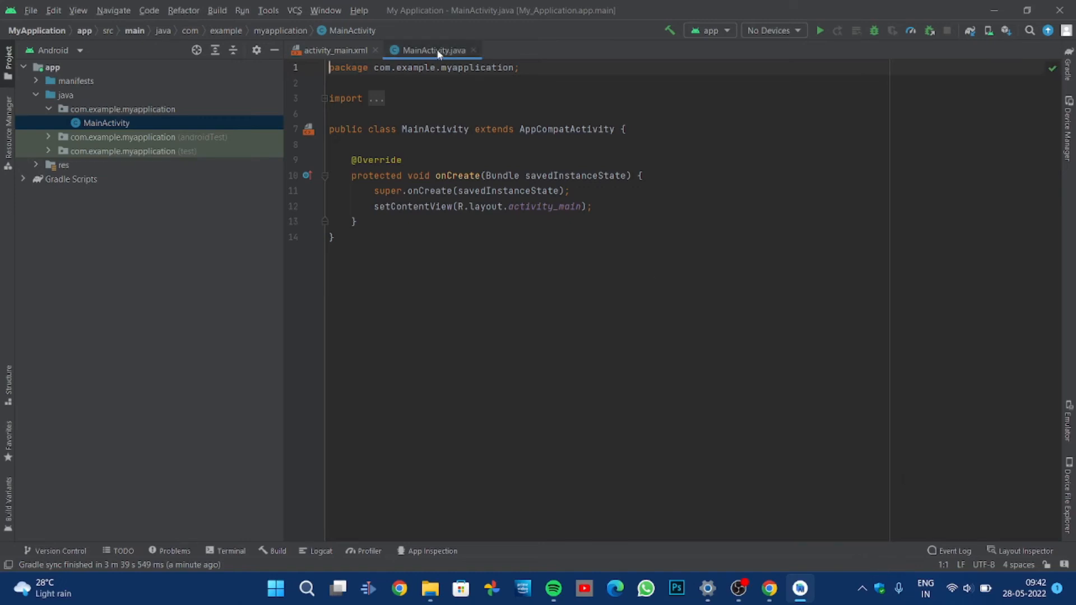
- Look through MainActivity.java and activity_main.xml, showing the layout's code and design preview side by side in Split view
click(341, 49)
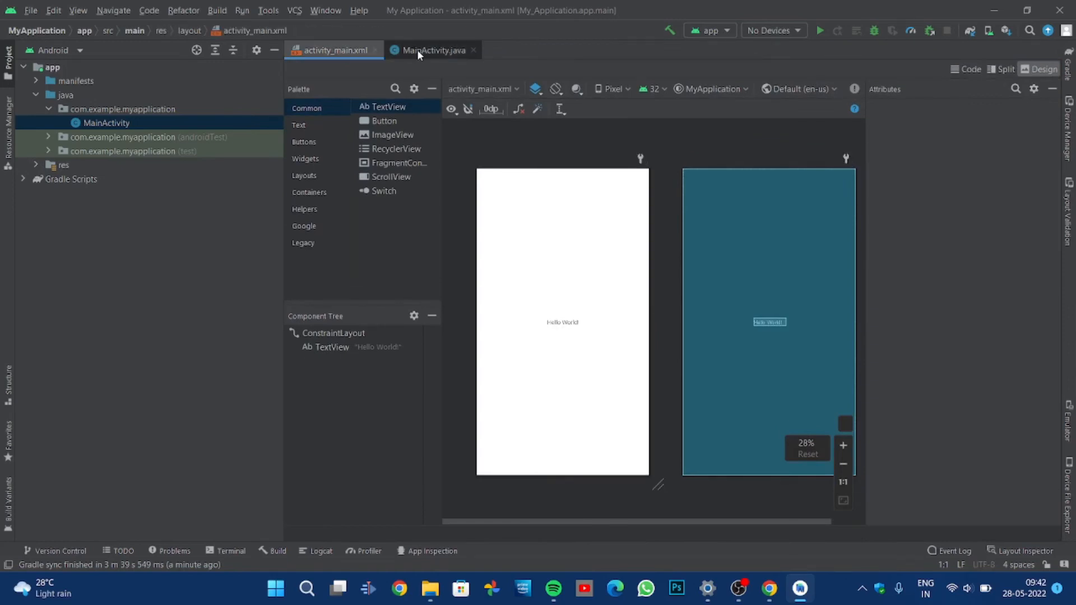
click(417, 50)
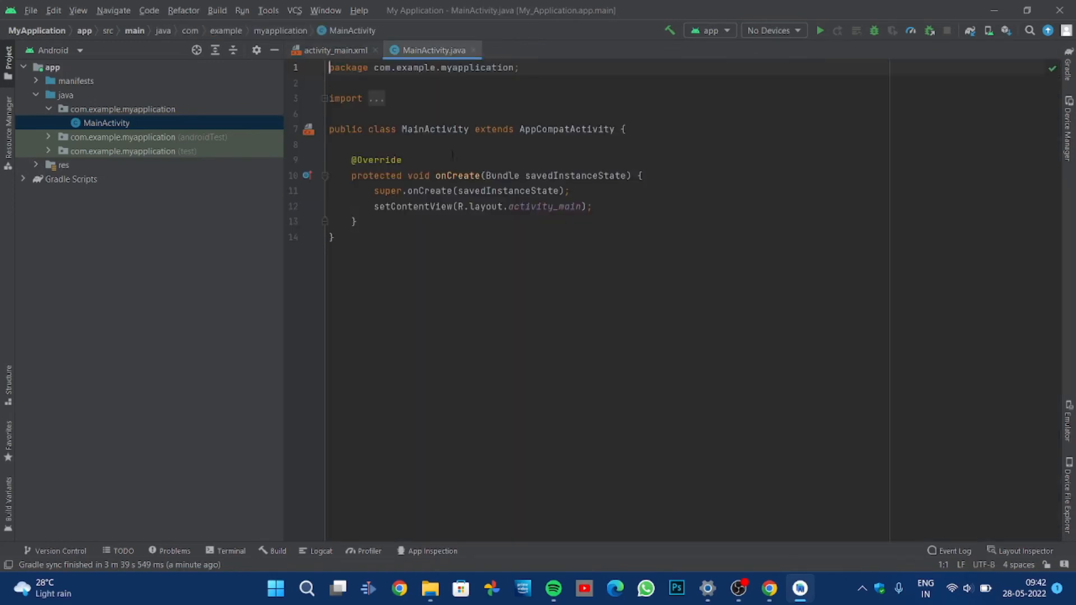
click(352, 49)
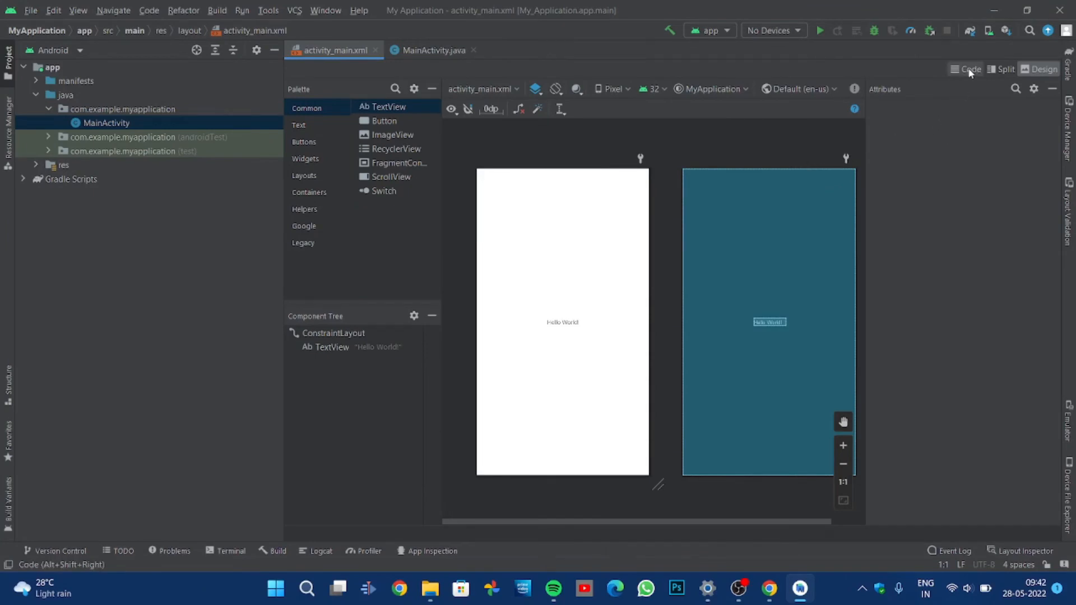
click(1005, 69)
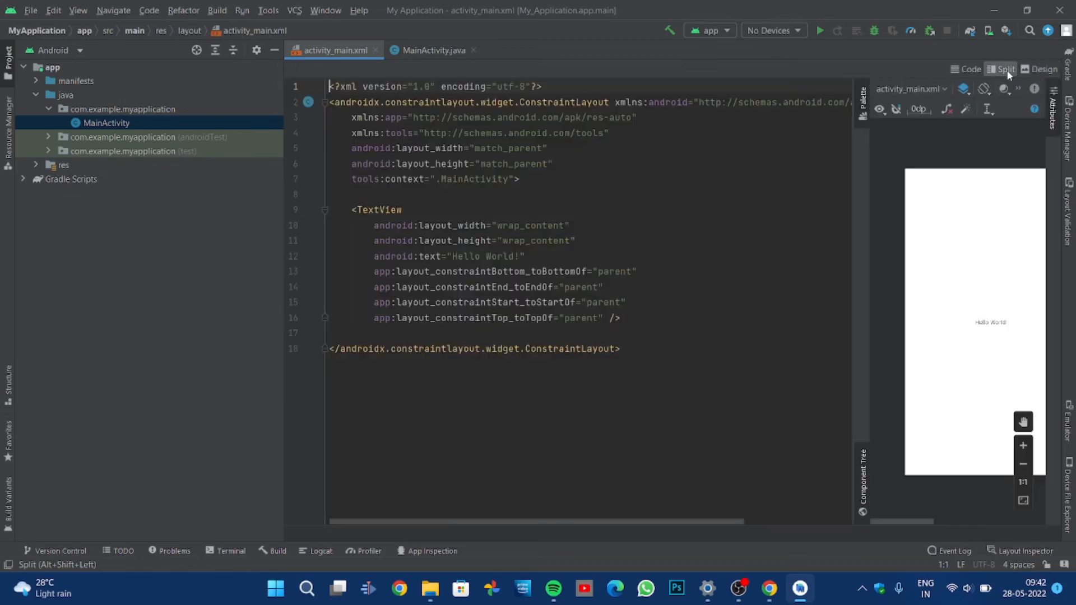
mouse_move(988, 341)
mouse_down()
mouse_move(950, 349)
mouse_move(991, 380)
mouse_move(959, 378)
mouse_up()
click(1023, 422)
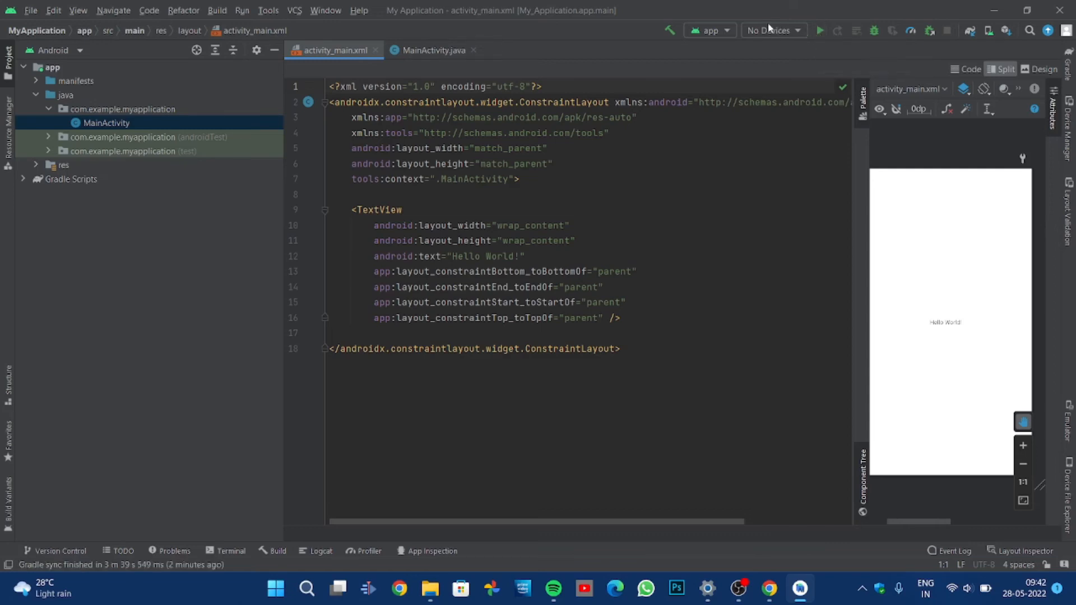
- Start a new virtual device from the Device Manager with the Pixel 5 phone hardware, and continue to the system image selection
click(795, 31)
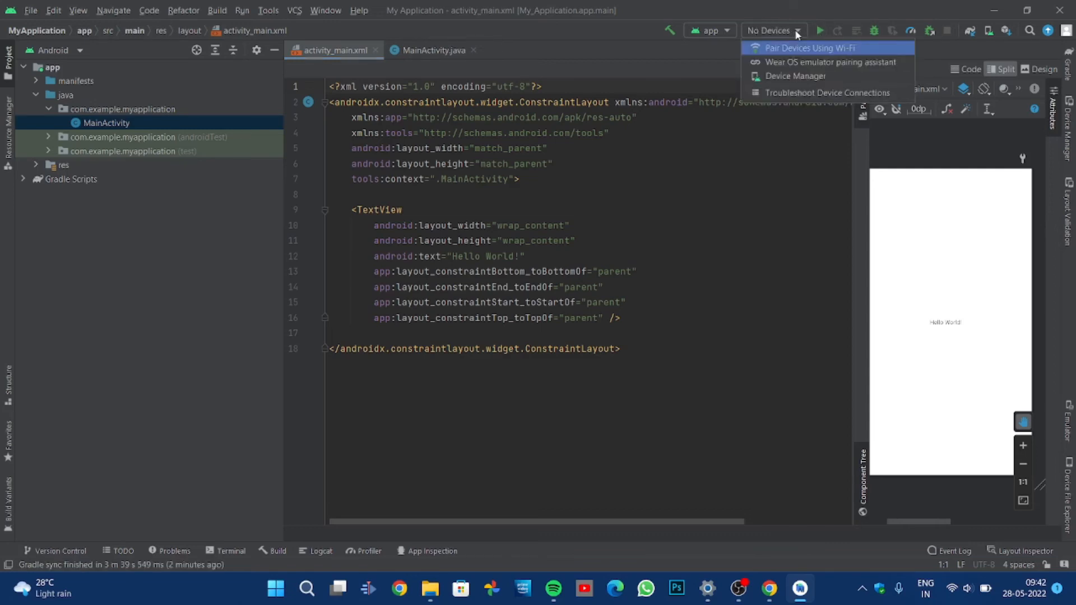
click(802, 77)
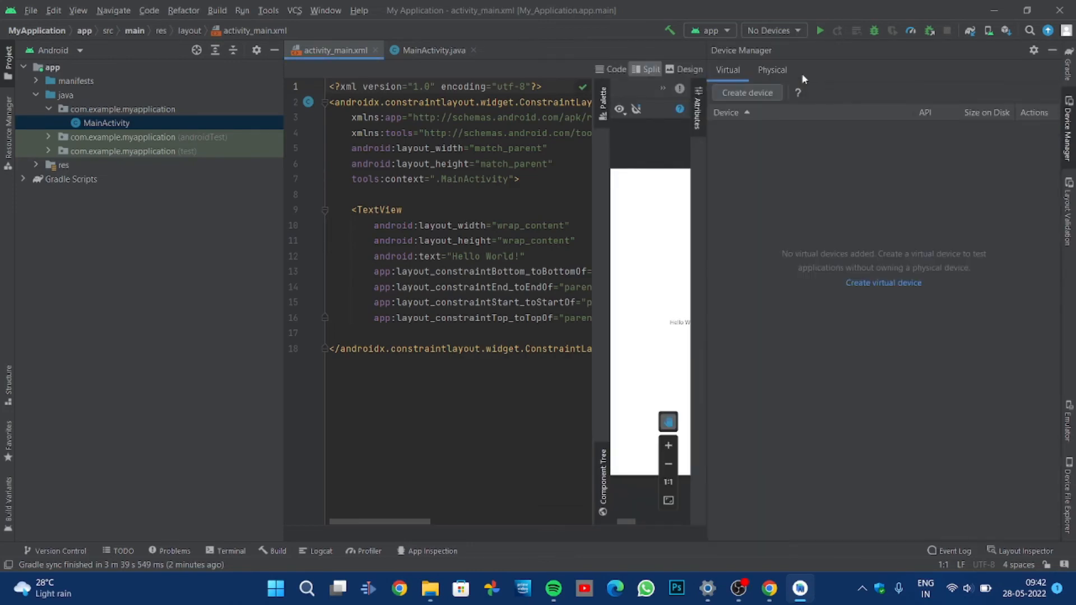
click(730, 95)
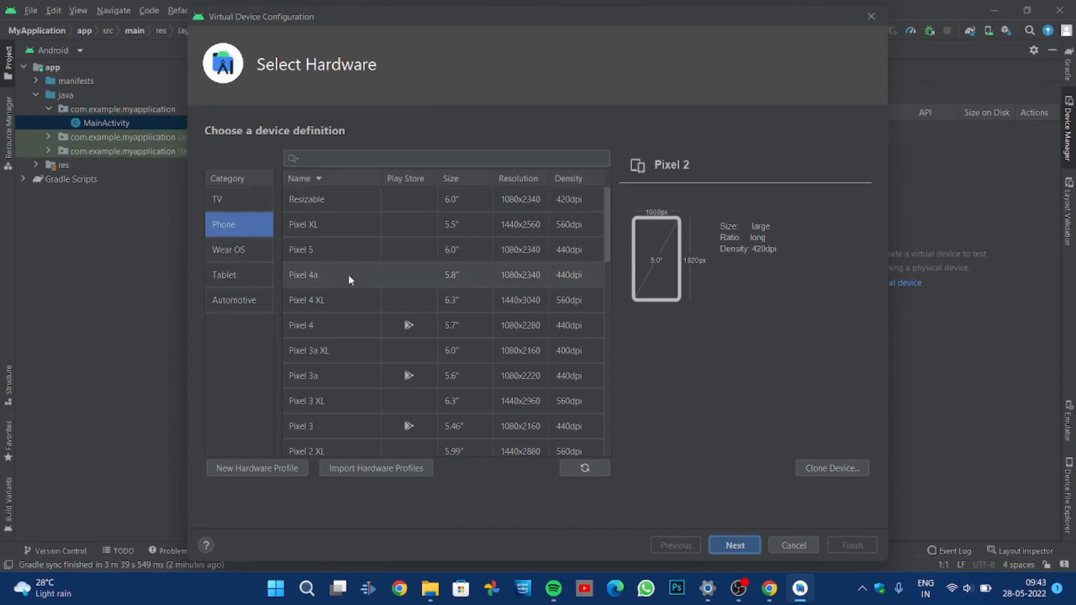
click(354, 202)
click(328, 224)
click(324, 249)
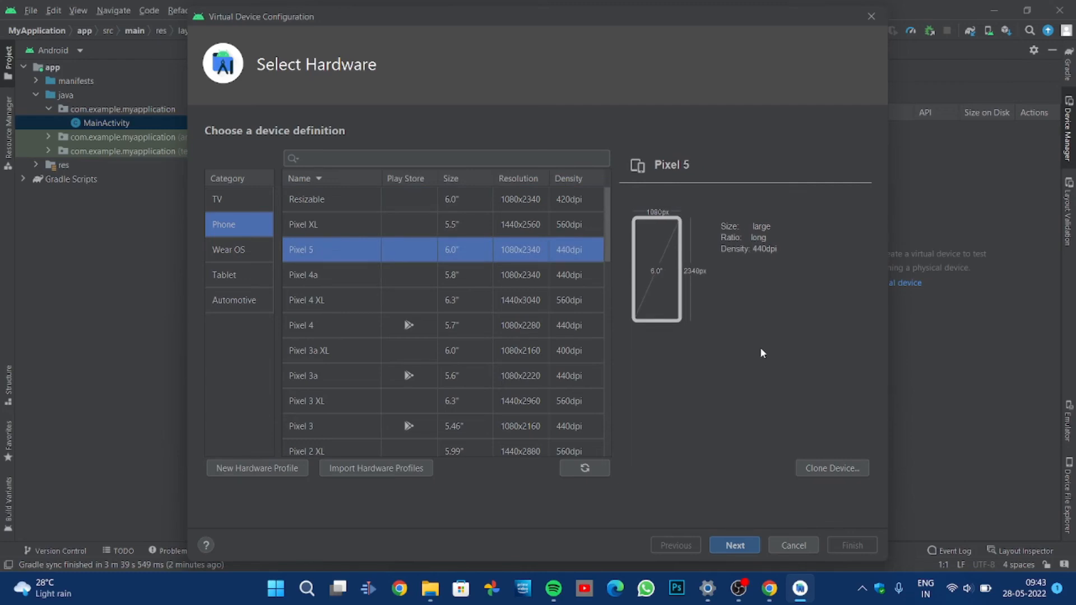
click(727, 548)
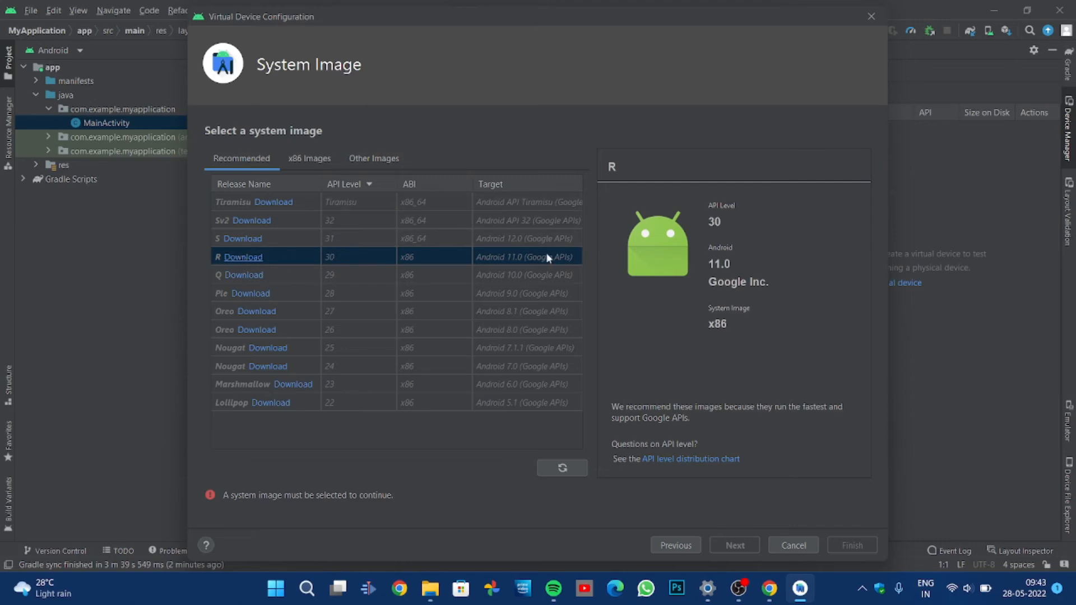
- Download the R system image (API 30, x86, Android 11.0 Google APIs) and use it for the new virtual device
click(251, 259)
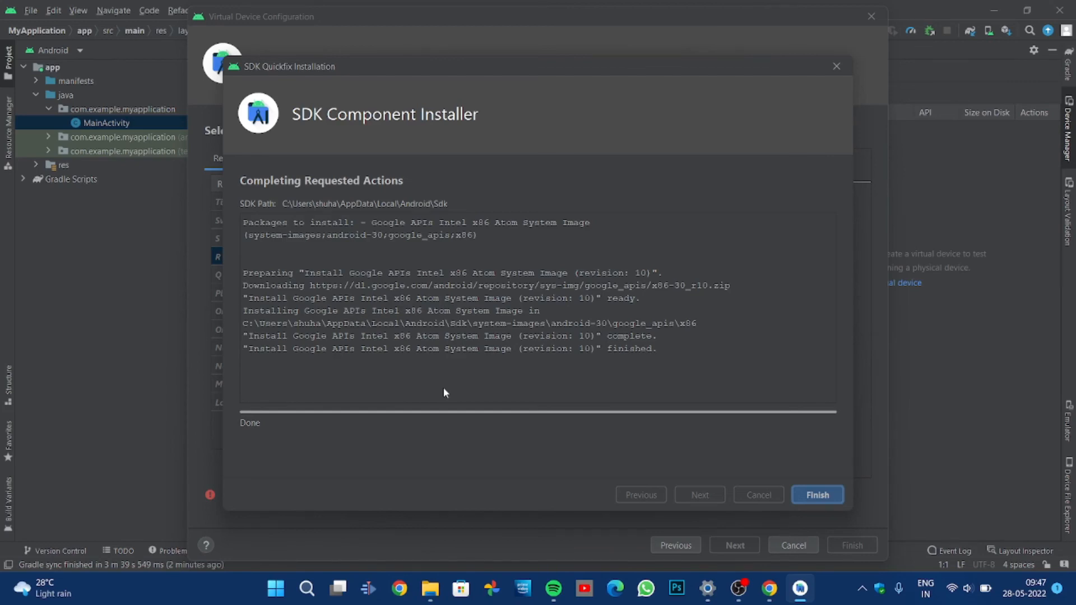
click(818, 496)
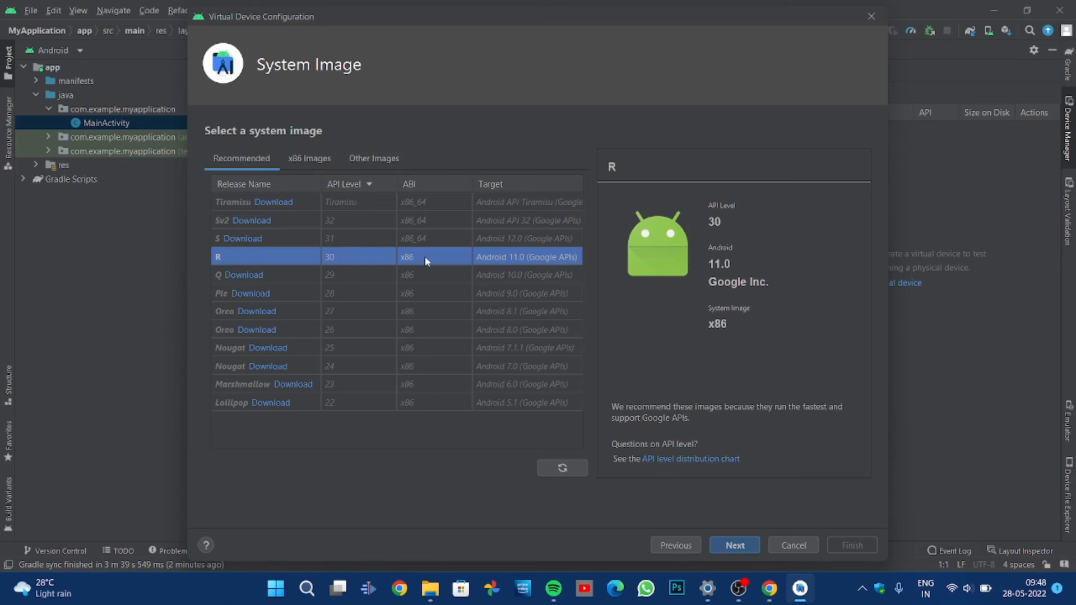
click(742, 546)
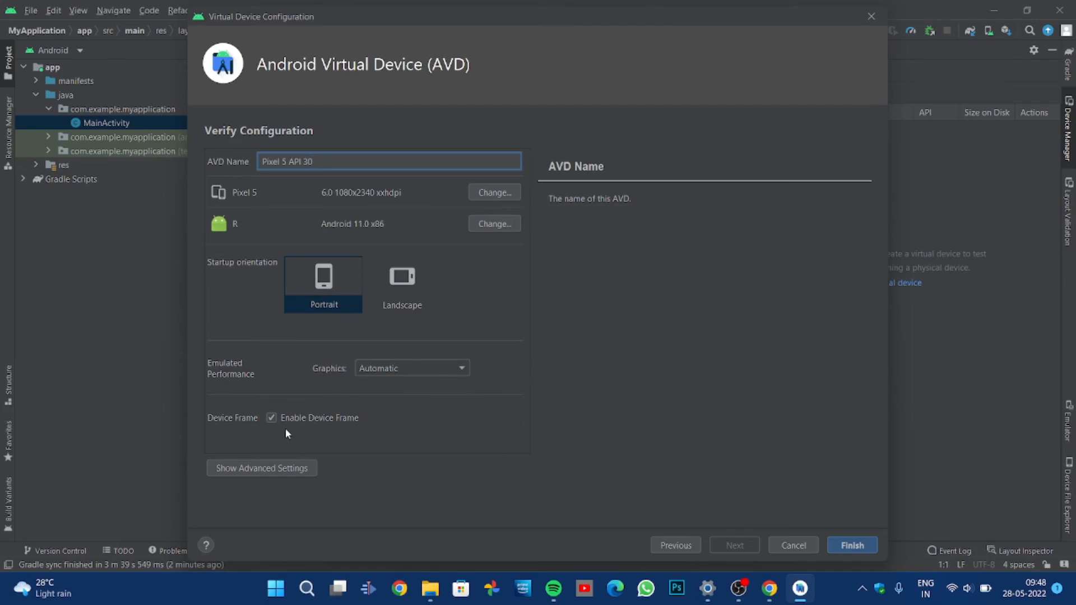
- Review the virtual device's advanced camera, network, memory and storage settings, and create the device with the default configuration
click(248, 469)
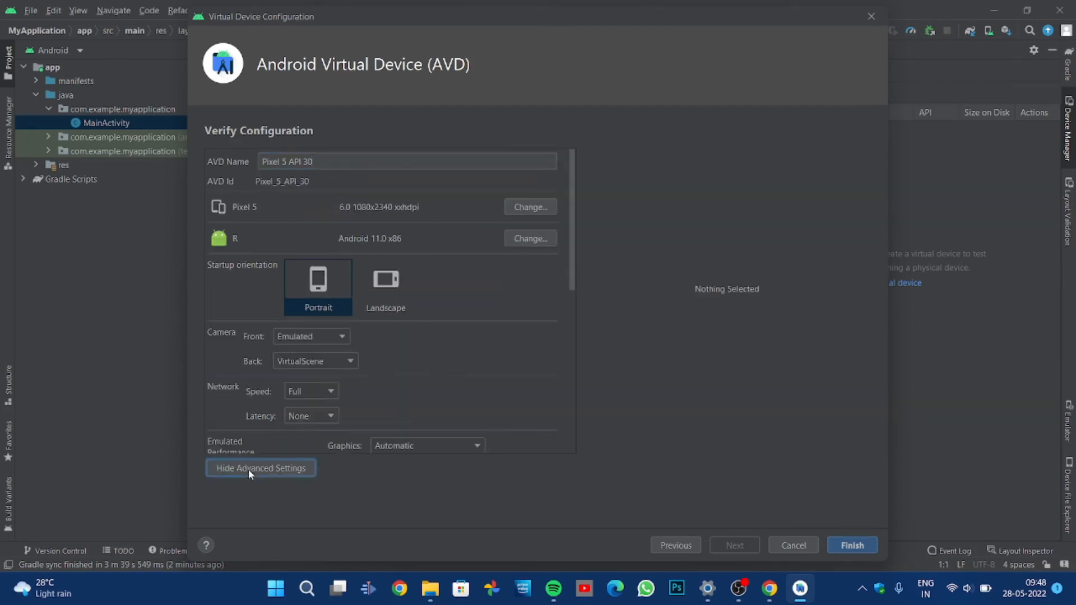
scroll(265, 387, down, 10)
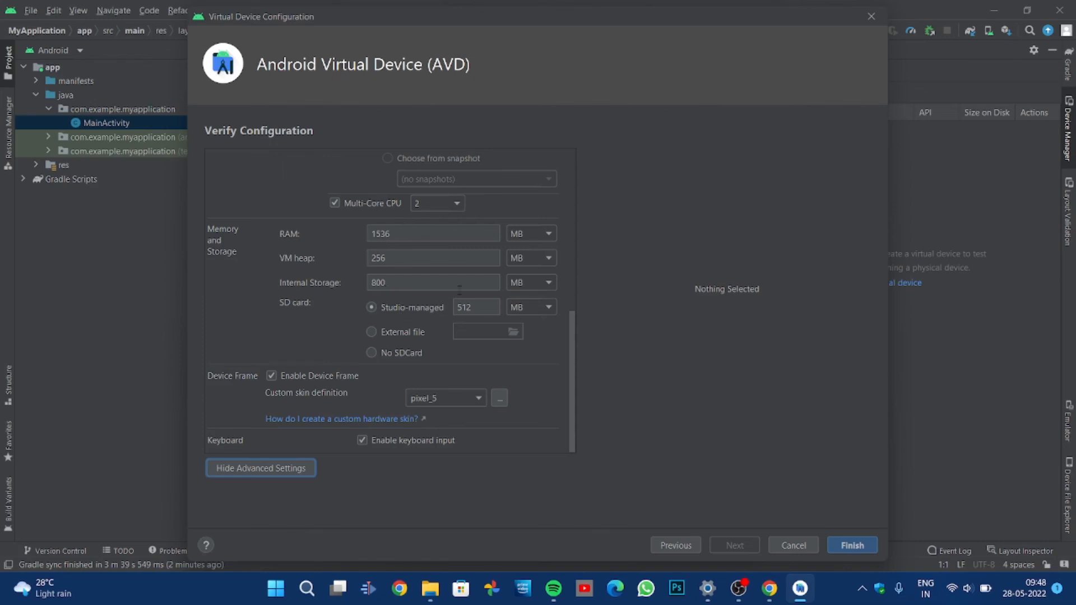
scroll(380, 354, up, 10)
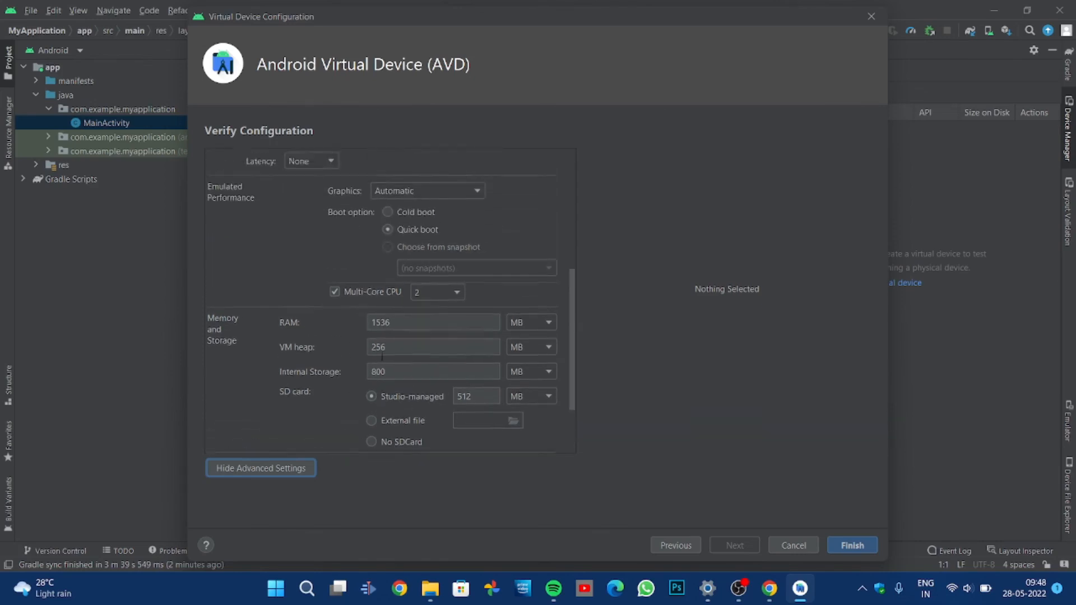
scroll(380, 354, down, 5)
click(852, 544)
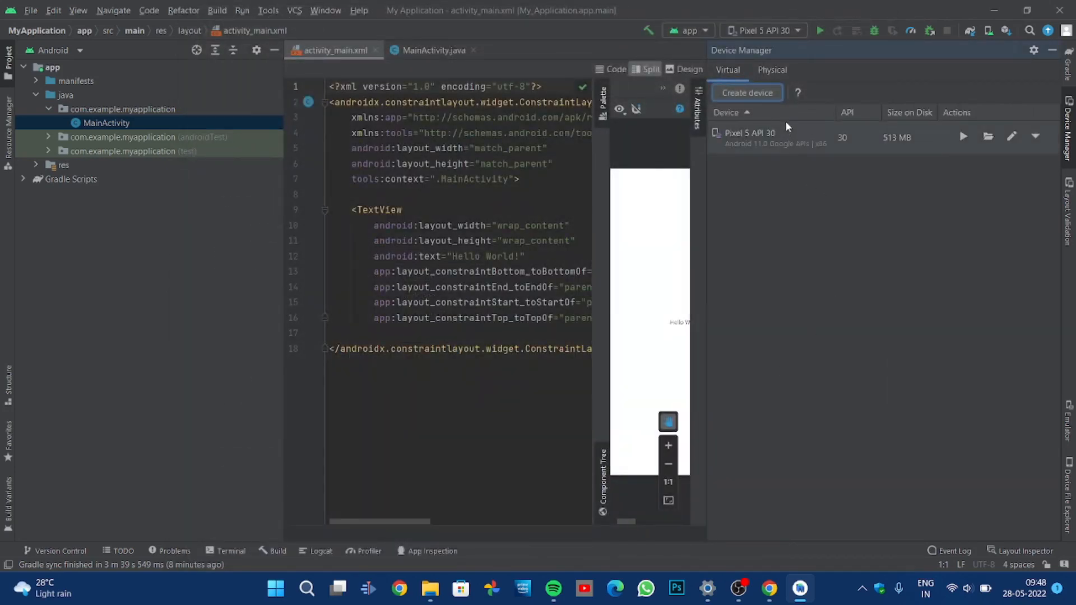
- Run the app module on the Pixel 5 API 30 virtual device
click(819, 30)
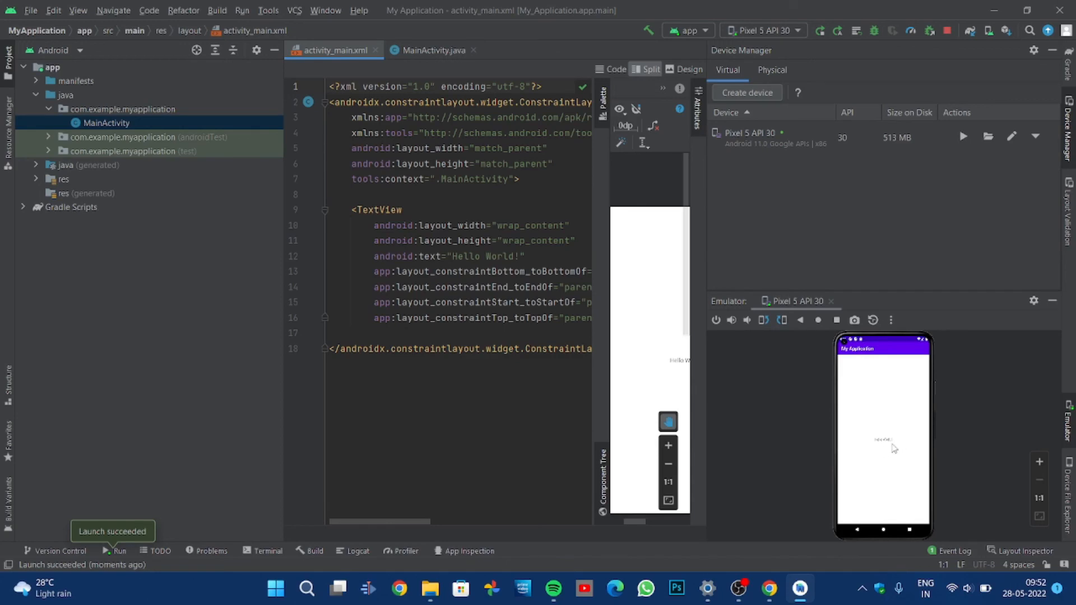
- Examine the running app's whole screen in the emulator at a larger size, from the title bar down to the navigation buttons
click(1040, 462)
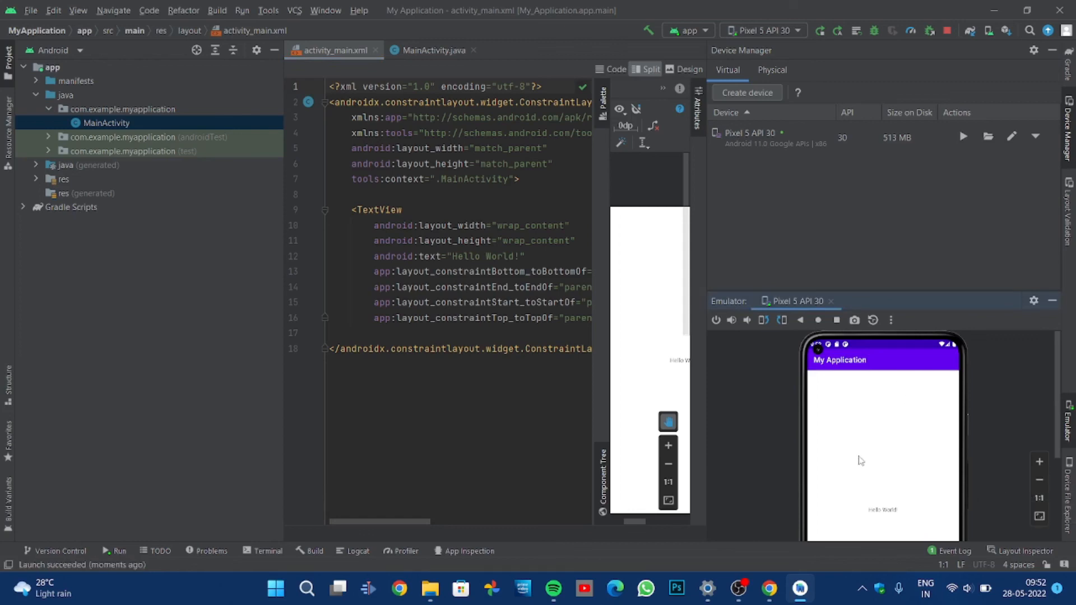
scroll(993, 431, down, 3)
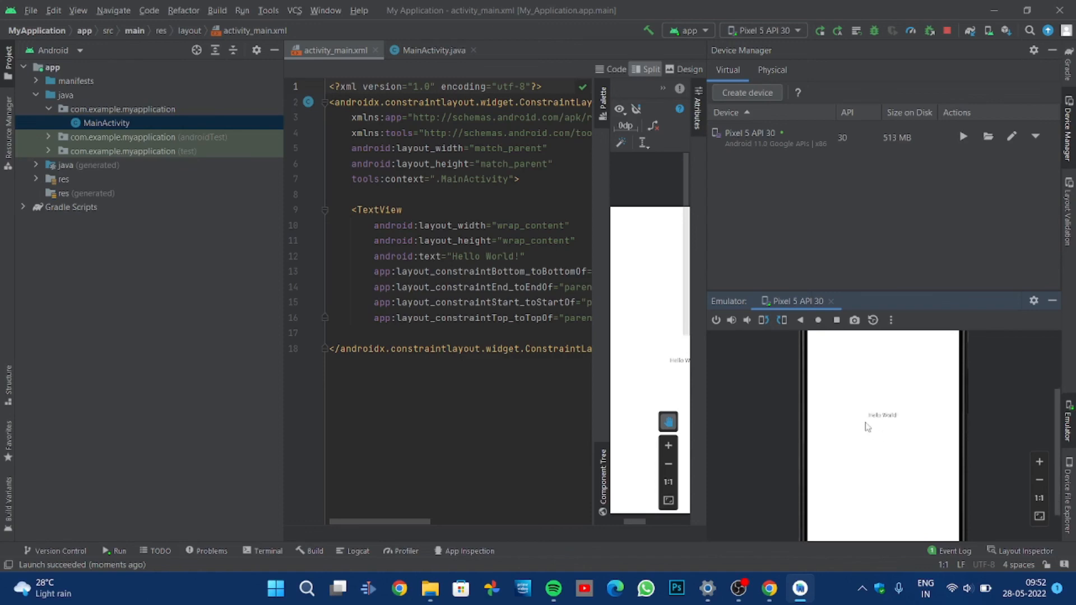
scroll(887, 420, down, 2)
scroll(890, 421, up, 4)
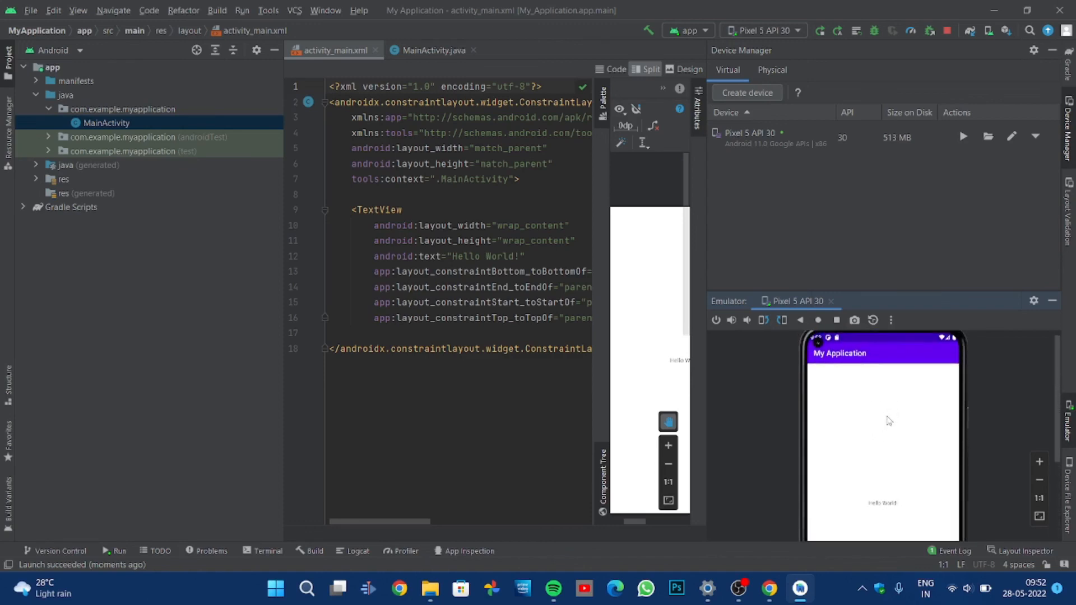
scroll(873, 404, down, 3)
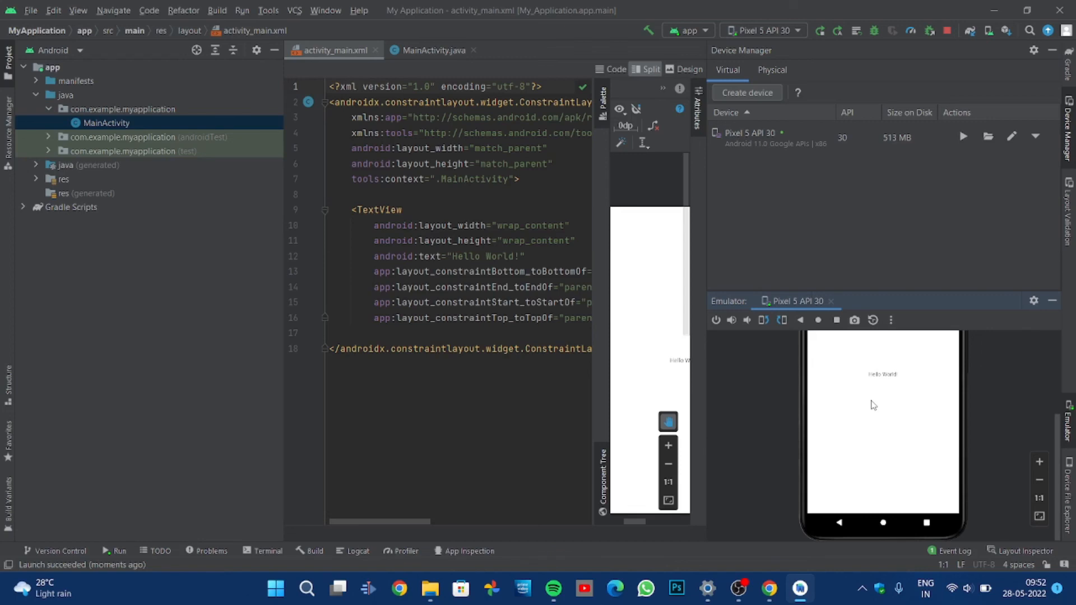
scroll(873, 405, up, 5)
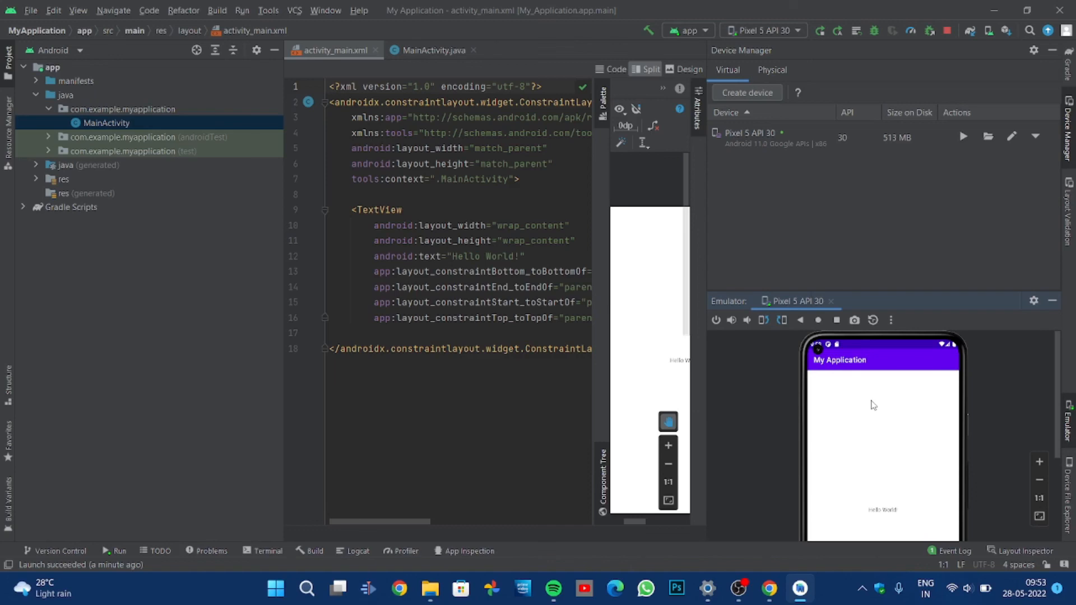
scroll(874, 405, down, 3)
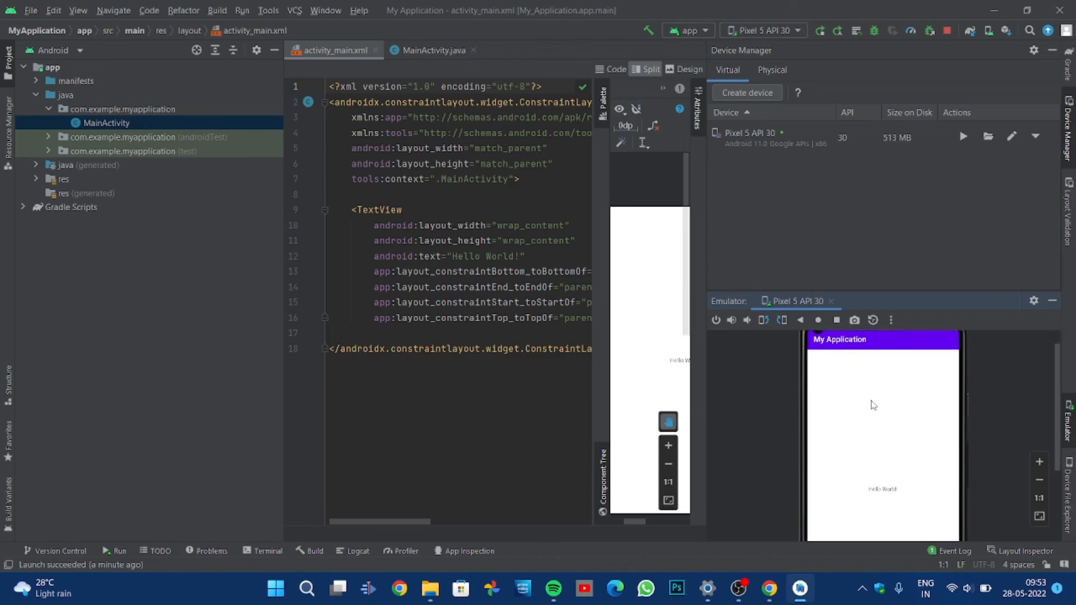
scroll(873, 405, down, 3)
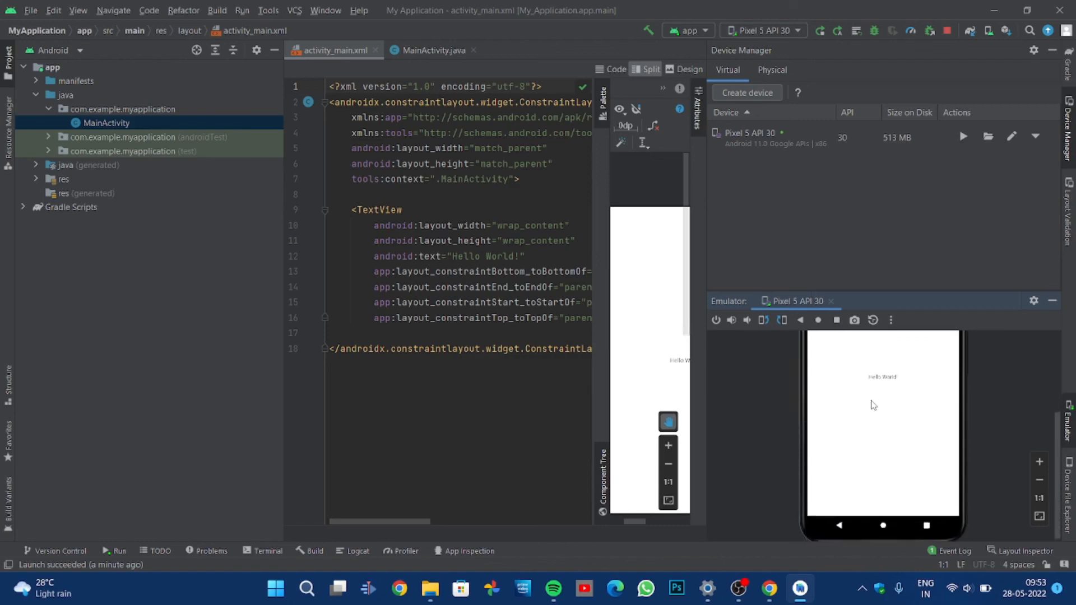
scroll(874, 405, up, 4)
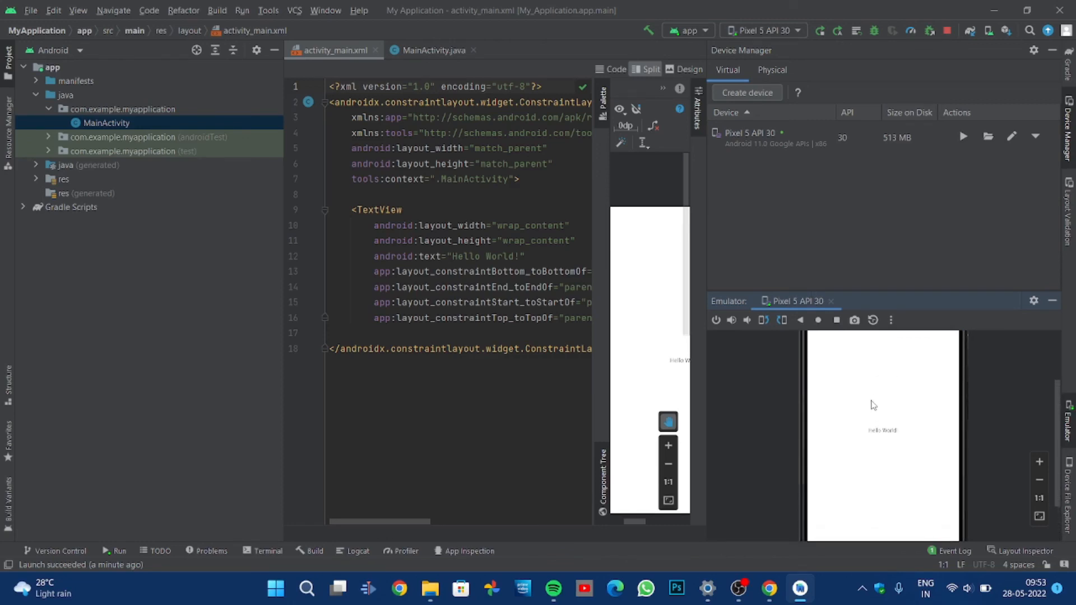
scroll(874, 404, up, 2)
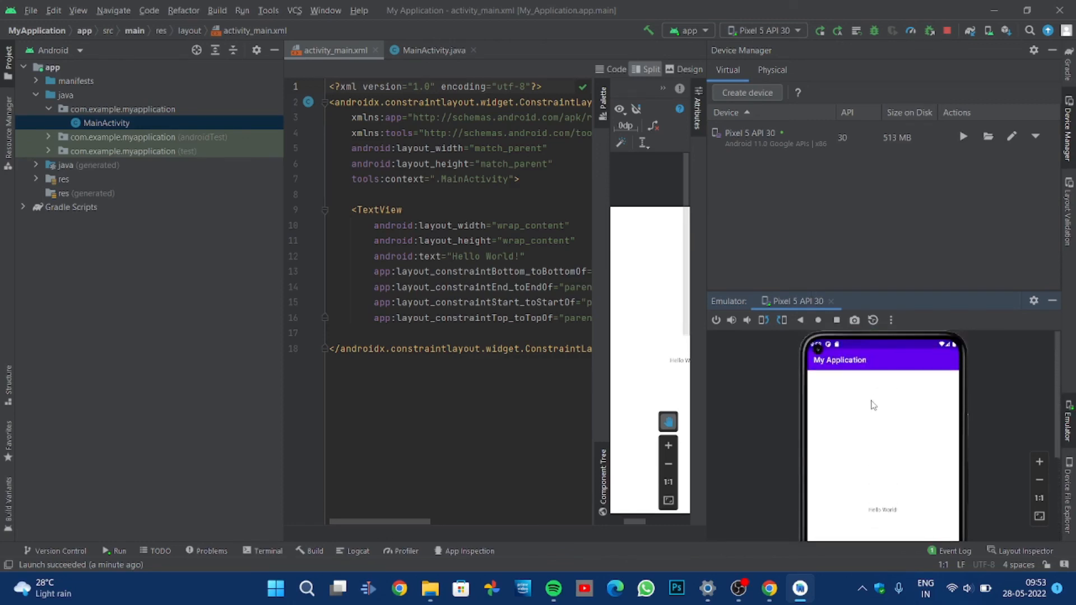